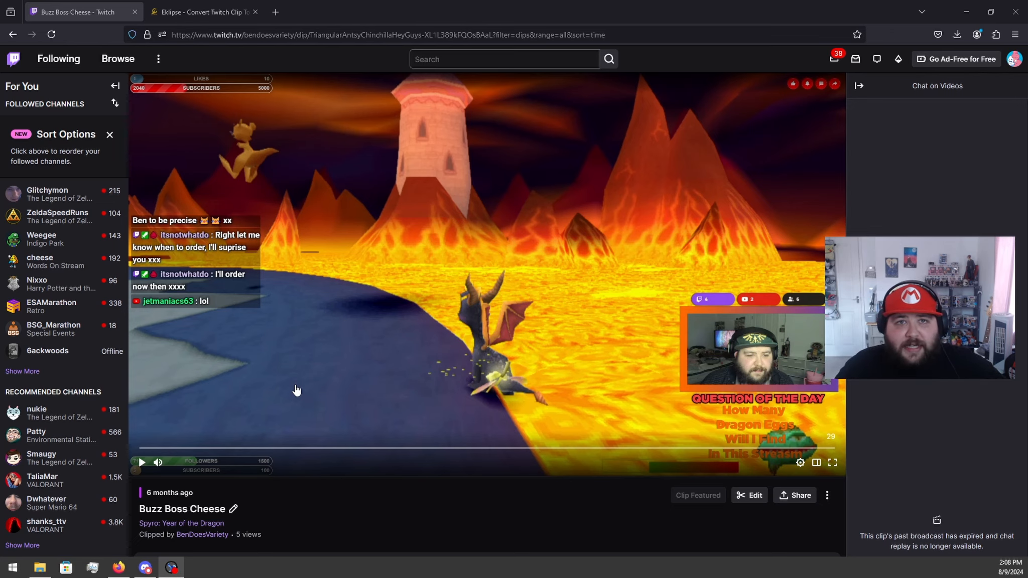
Step: Preview a few seconds of the Buzz Boss Cheese clip on Twitch and copy its page URL
{"action": "left_click", "coordinate": [142, 462]}
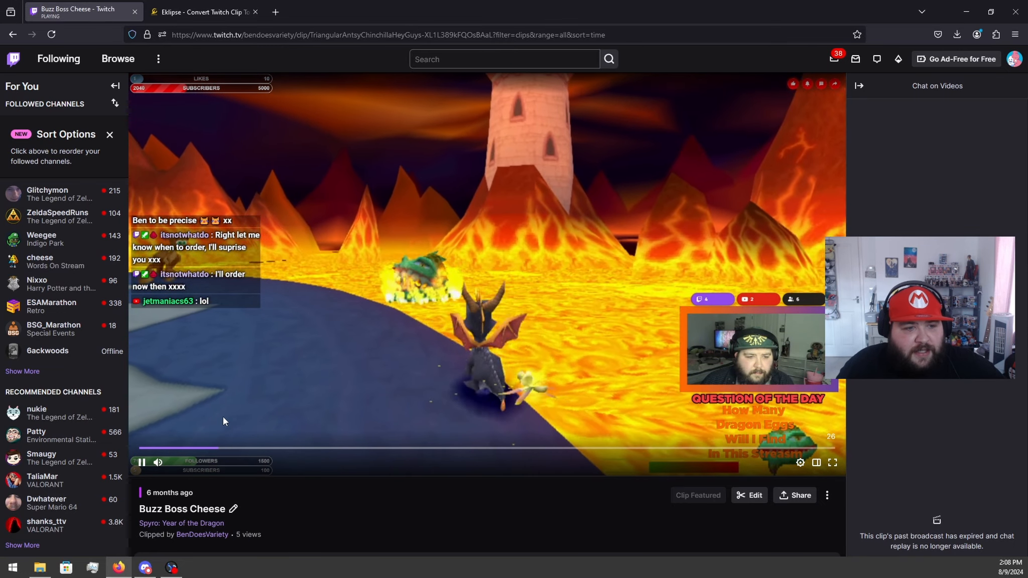
{"action": "left_click", "coordinate": [143, 462]}
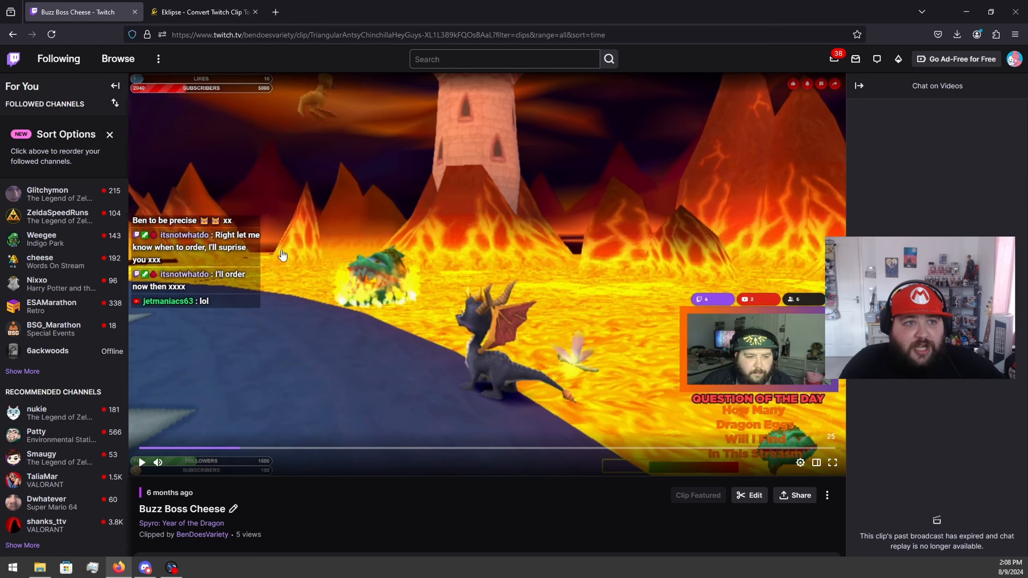
{"action": "left_click", "coordinate": [292, 35]}
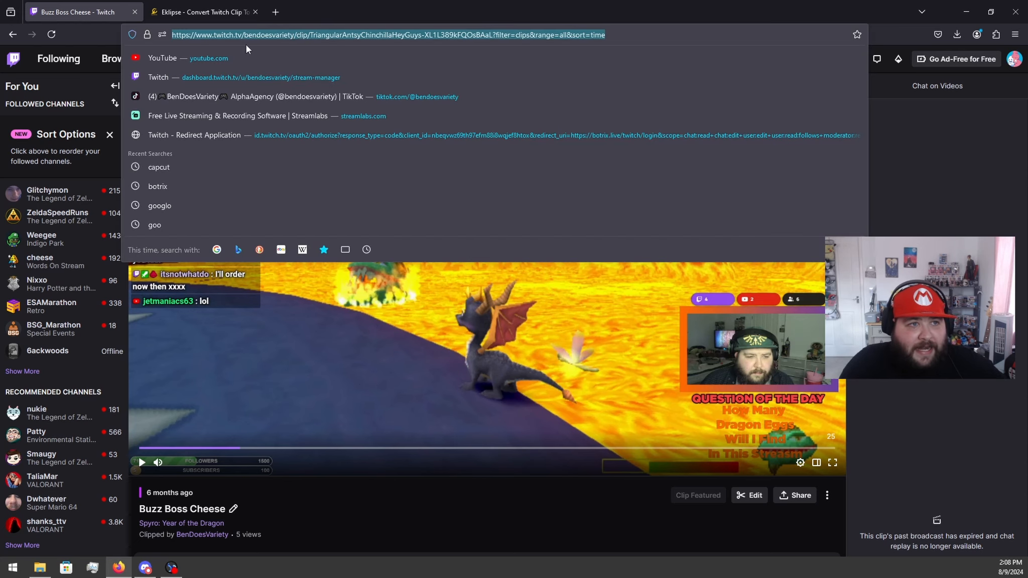
{"action": "right_click", "coordinate": [385, 31]}
{"action": "left_click", "coordinate": [397, 99]}
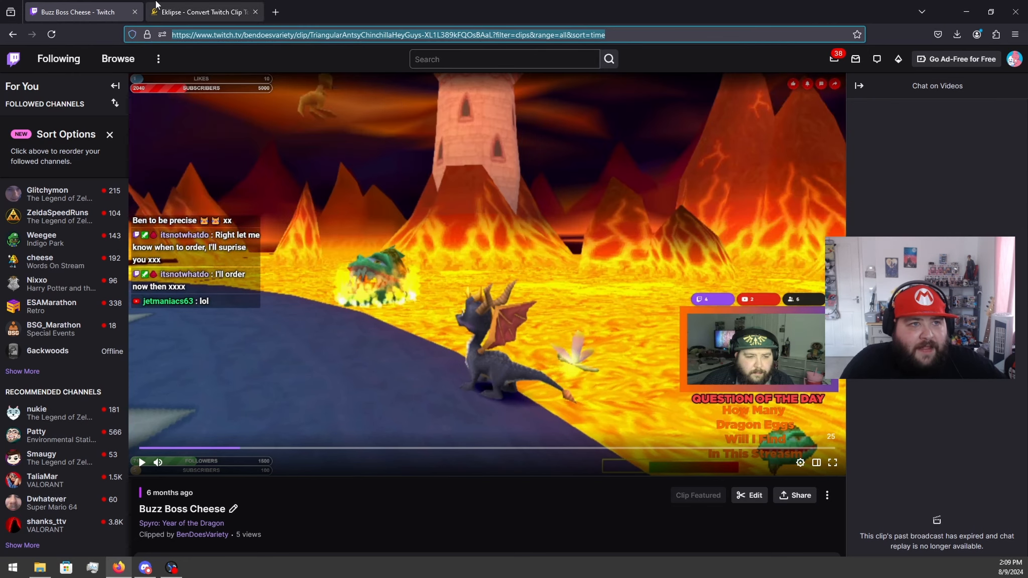
Step: Switch to Eklipse, sign in, open the studio for a new edit and close the leftover home page
{"action": "left_click", "coordinate": [157, 7]}
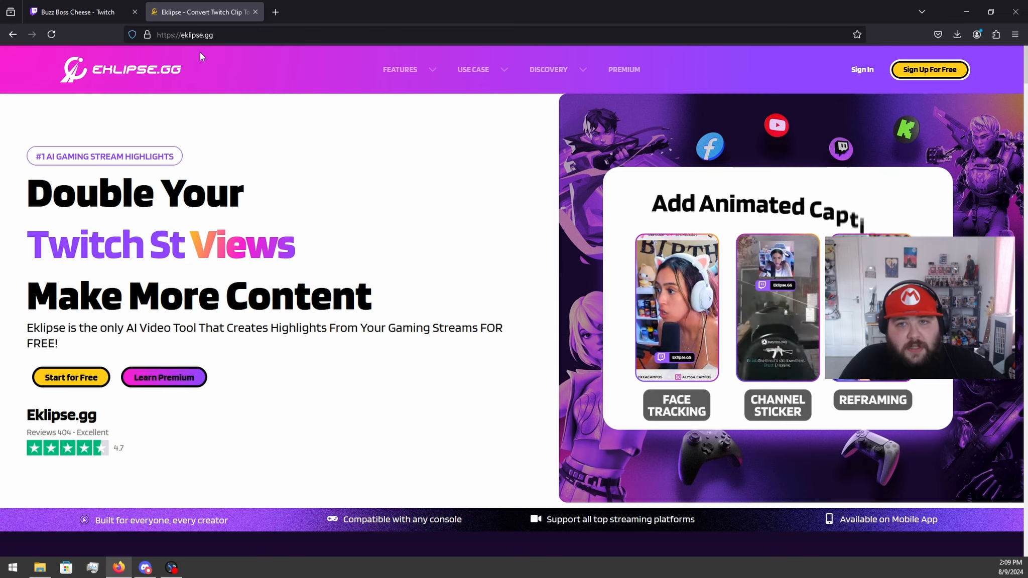
{"action": "left_click", "coordinate": [864, 73]}
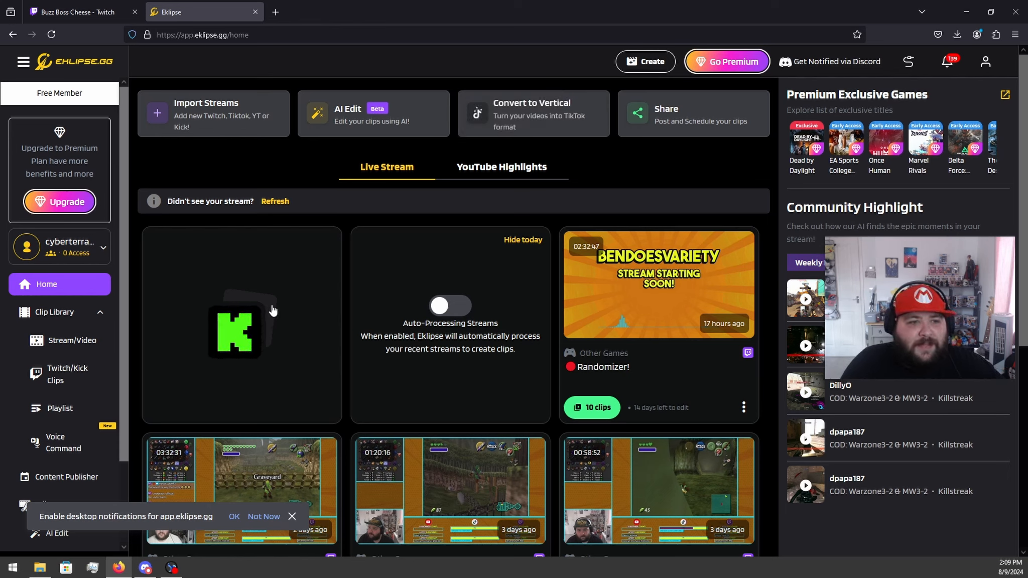
{"action": "left_click", "coordinate": [641, 69]}
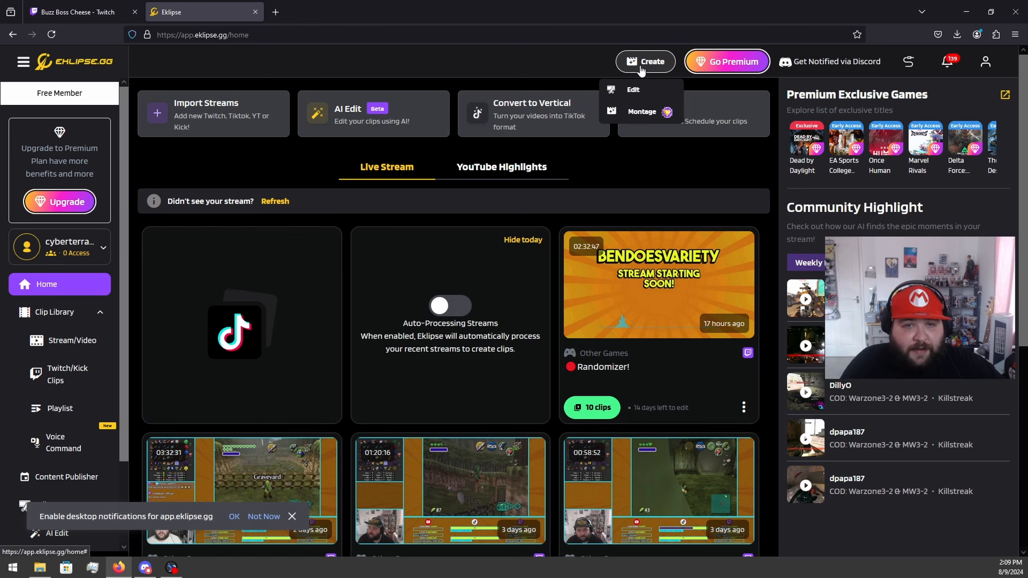
{"action": "left_click", "coordinate": [633, 90]}
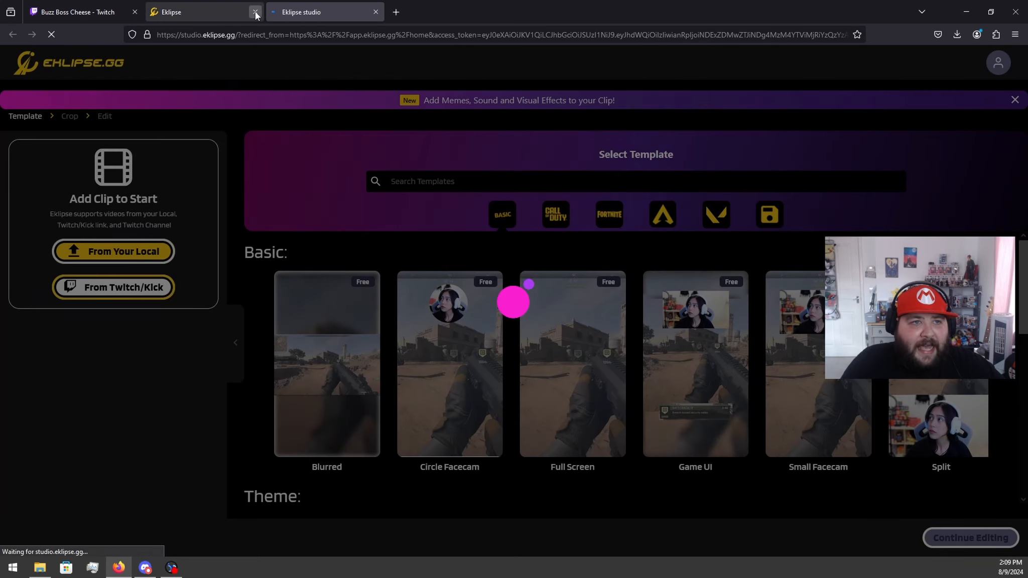
{"action": "left_click", "coordinate": [255, 12]}
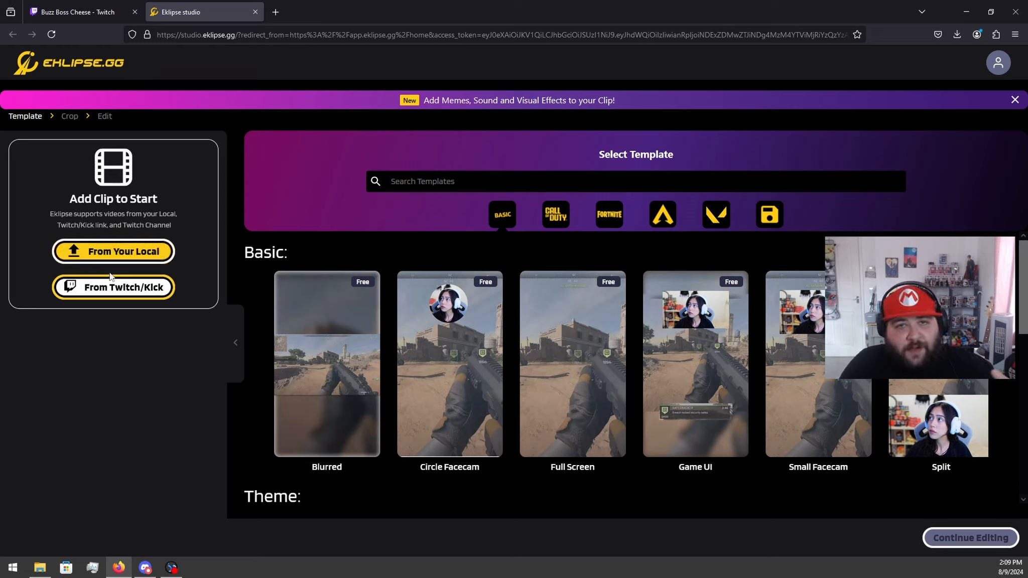
Step: Import the Twitch clip into the studio from its copied clip URL and convert it
{"action": "left_click", "coordinate": [108, 291]}
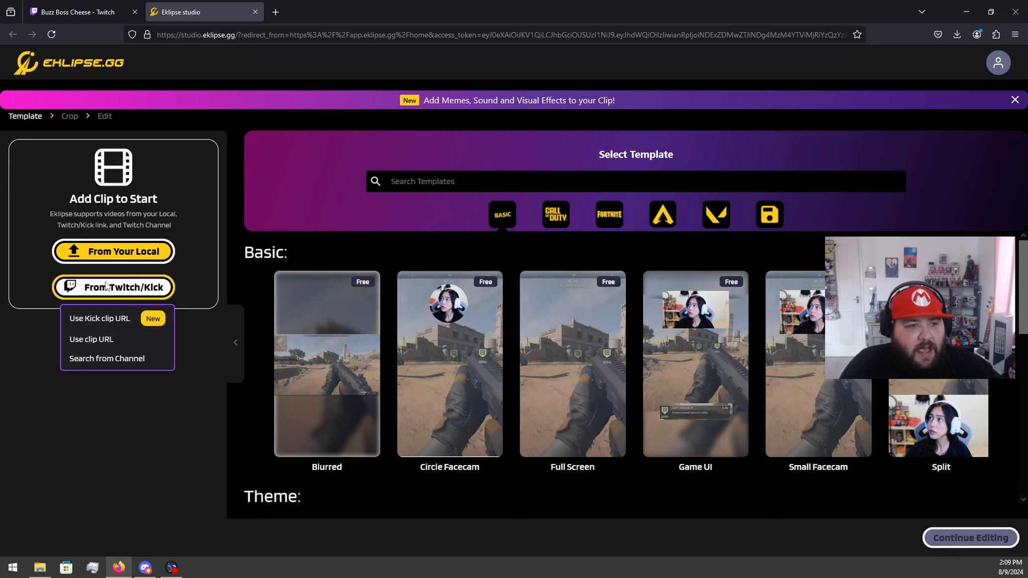
{"action": "left_click", "coordinate": [75, 341]}
{"action": "right_click", "coordinate": [390, 324]}
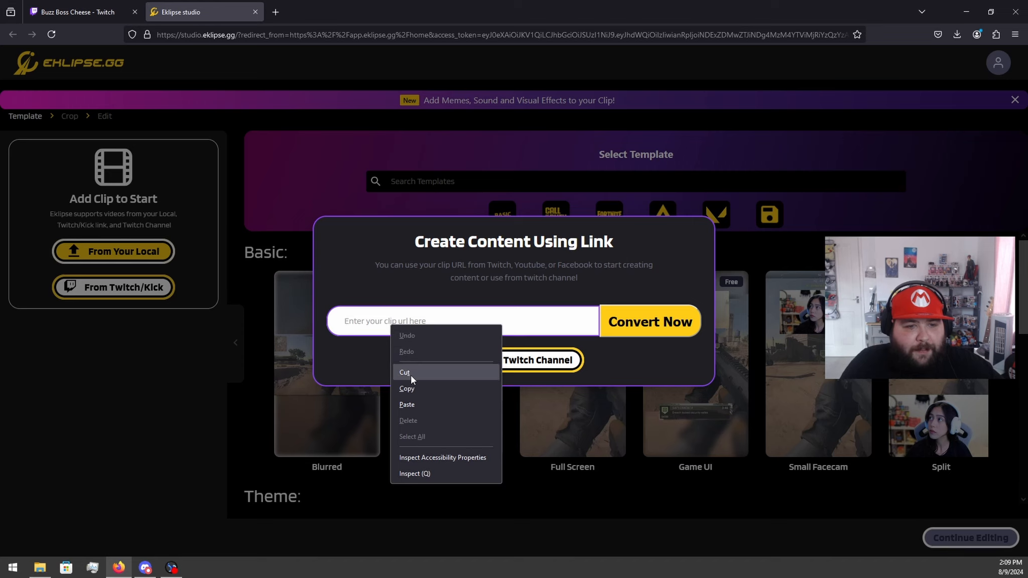
{"action": "left_click", "coordinate": [415, 404]}
{"action": "left_click", "coordinate": [622, 335]}
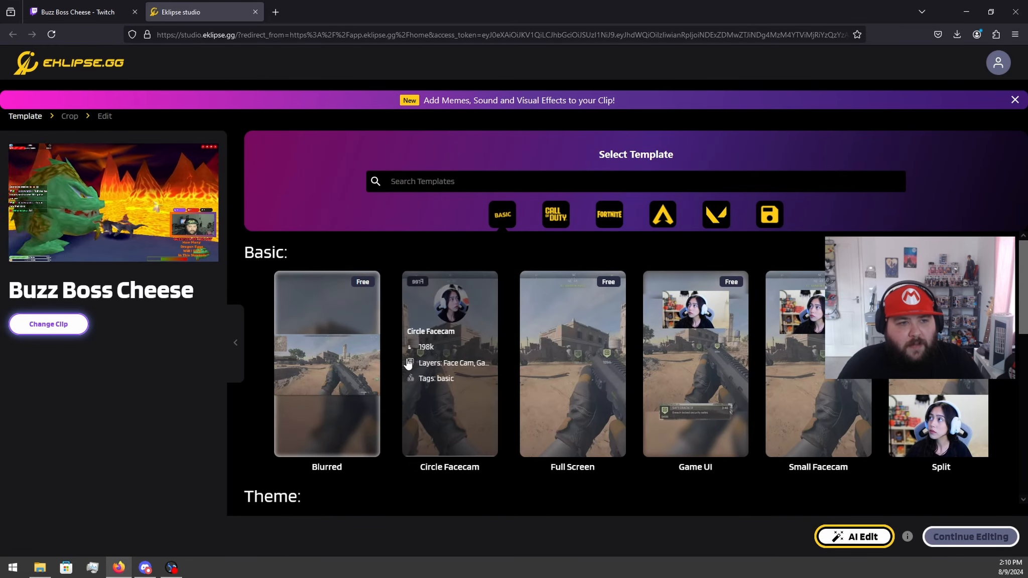
Step: Examine the Basic and Theme layout templates and compare them with the imported clip's preview
{"action": "mouse_move", "coordinate": [111, 208]}
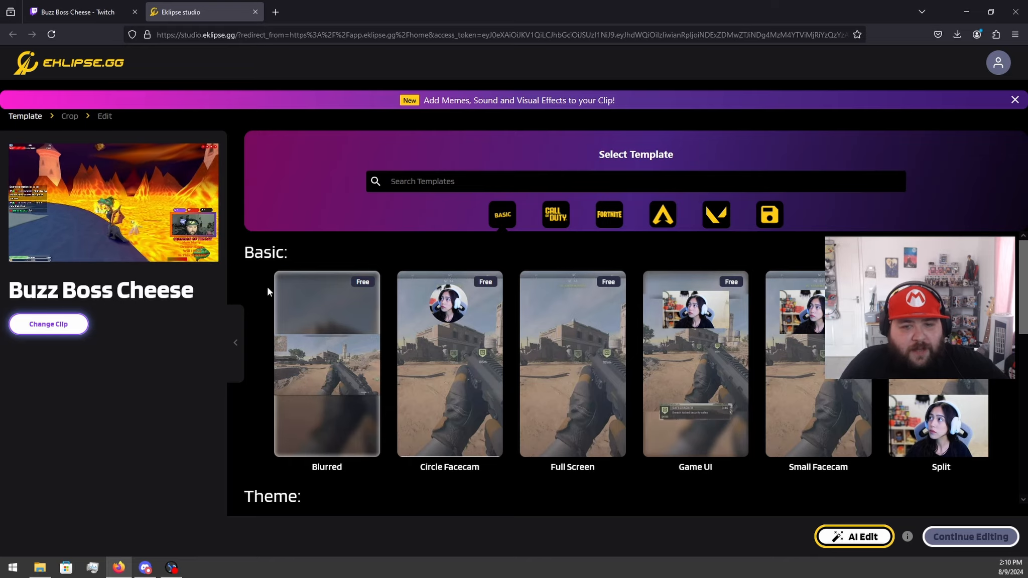
{"action": "scroll", "coordinate": [344, 357], "scroll_direction": "down", "scroll_amount": 5}
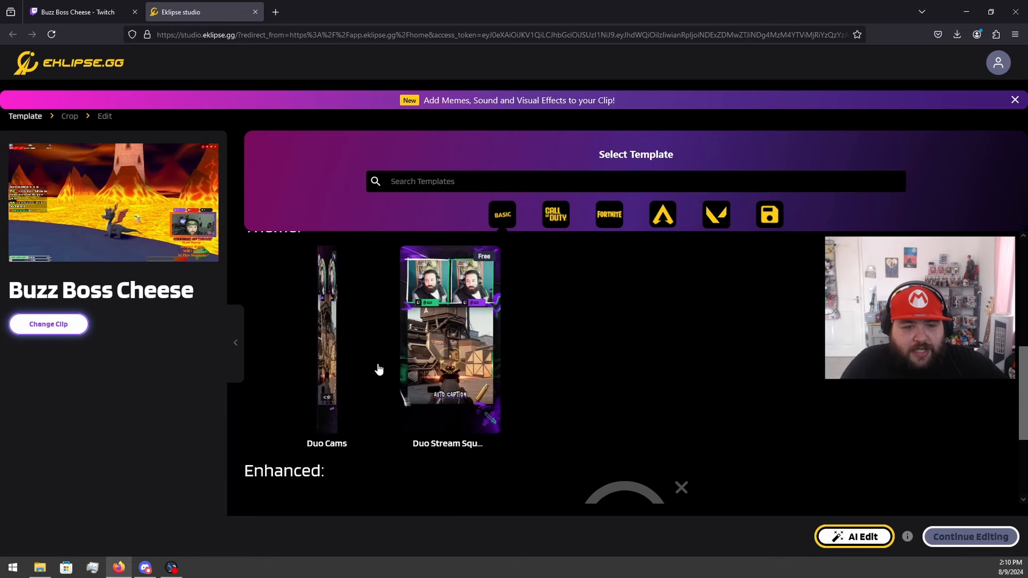
{"action": "scroll", "coordinate": [377, 367], "scroll_direction": "up", "scroll_amount": 4}
{"action": "mouse_move", "coordinate": [489, 321]}
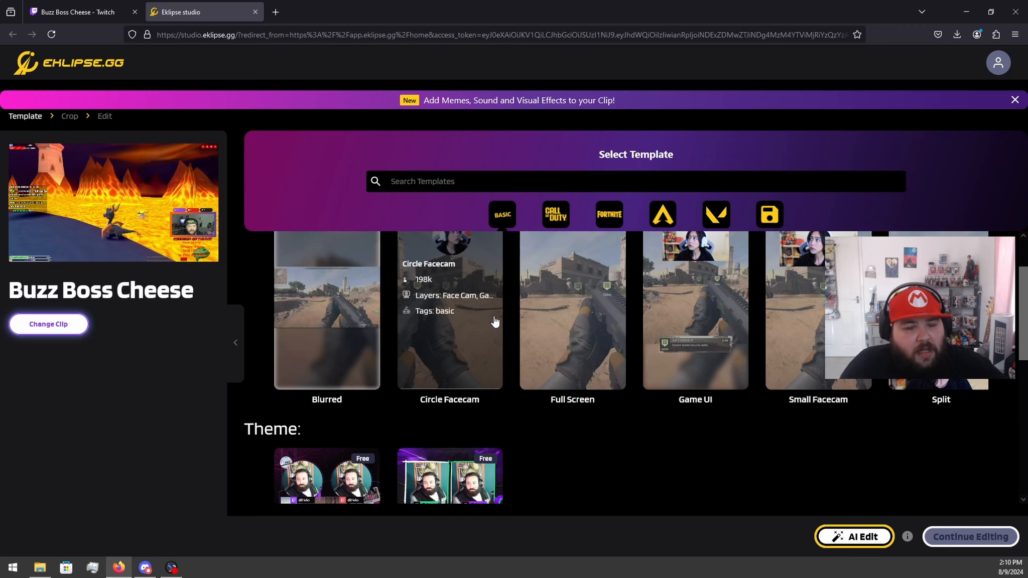
{"action": "scroll", "coordinate": [385, 310], "scroll_direction": "up", "scroll_amount": 2}
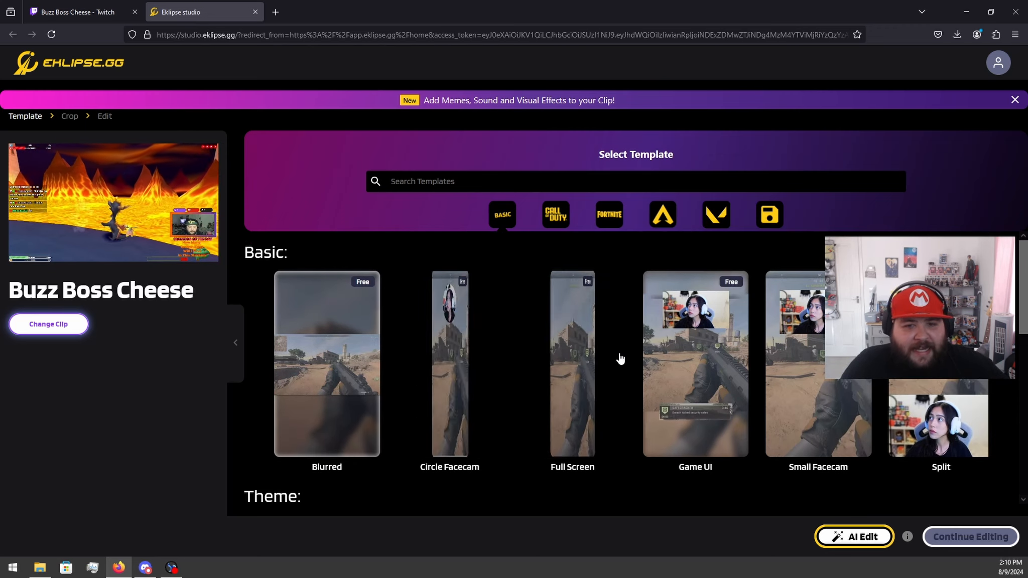
{"action": "mouse_move", "coordinate": [592, 358]}
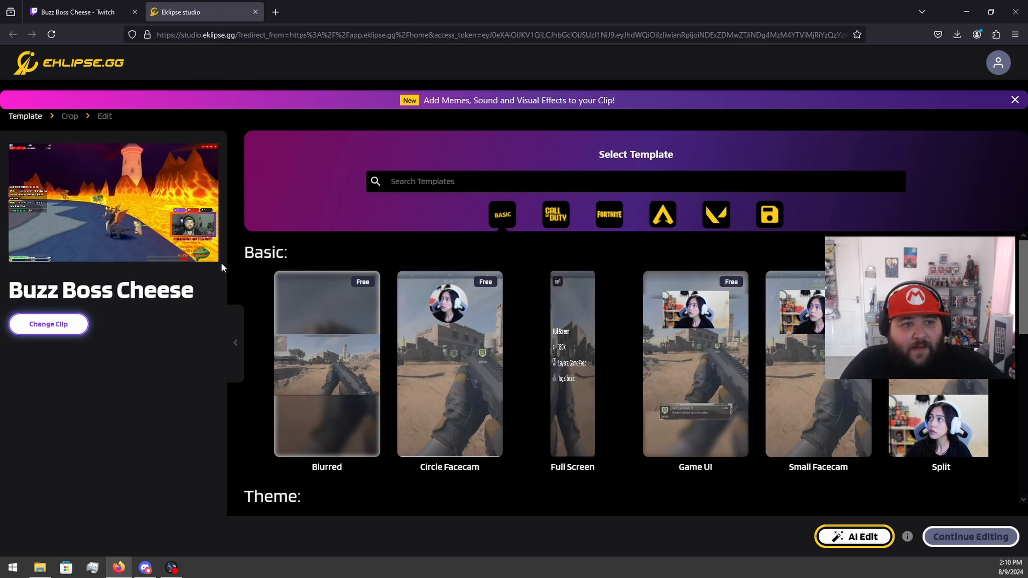
{"action": "mouse_move", "coordinate": [184, 240]}
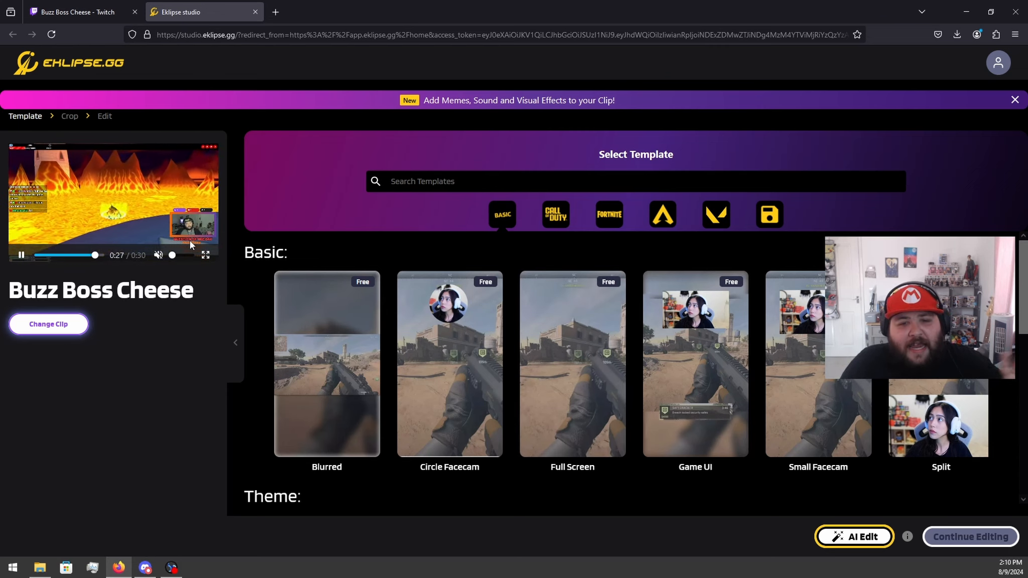
{"action": "mouse_move", "coordinate": [342, 380]}
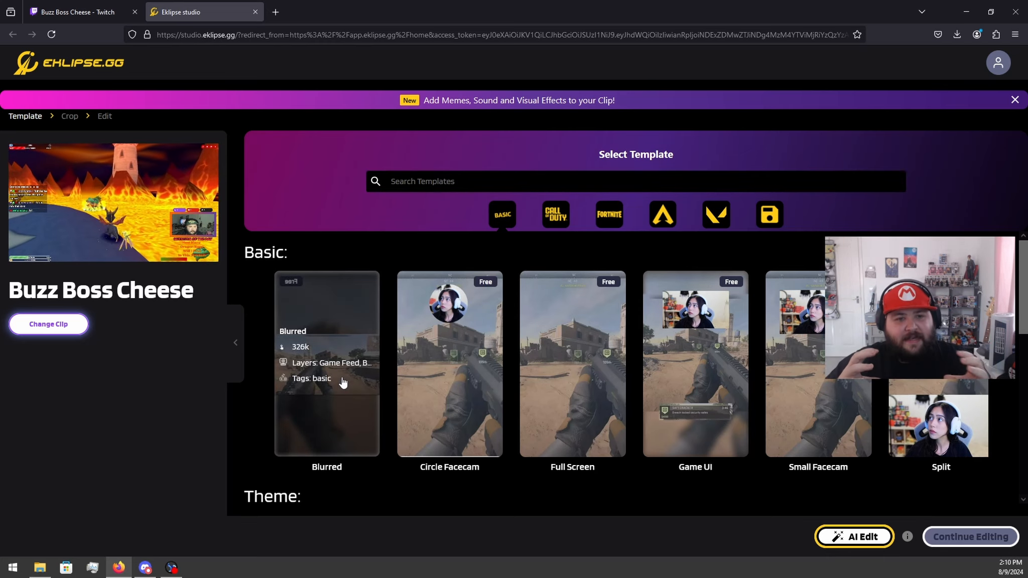
{"action": "mouse_move", "coordinate": [573, 389]}
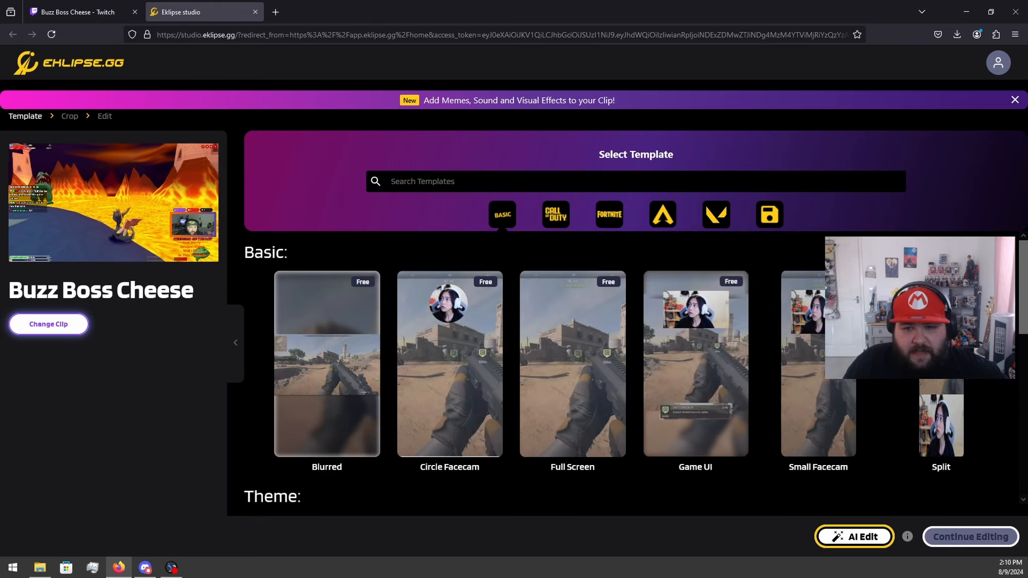
{"action": "scroll", "coordinate": [804, 375], "scroll_direction": "down", "scroll_amount": 5}
{"action": "scroll", "coordinate": [465, 334], "scroll_direction": "up", "scroll_amount": 2}
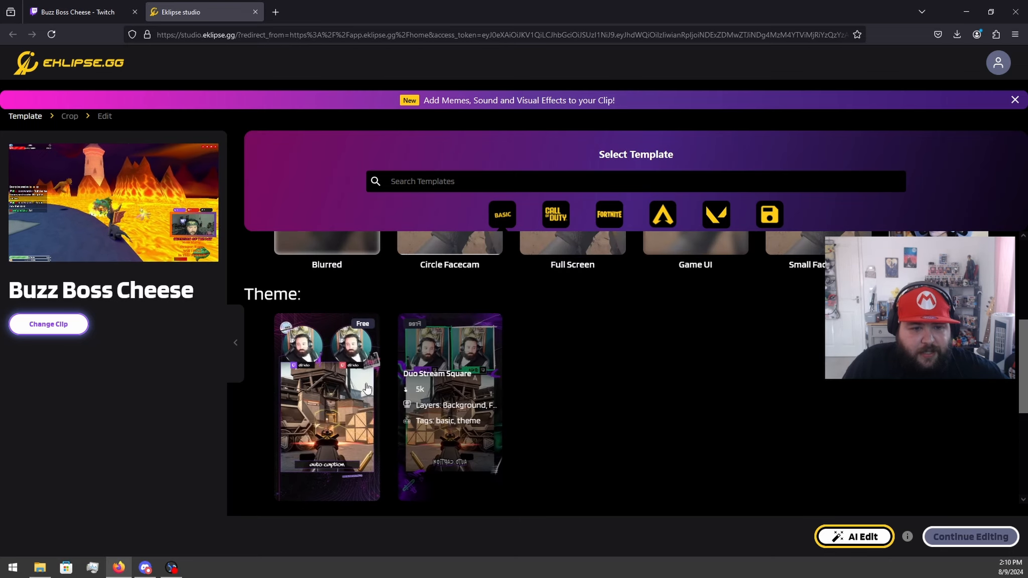
{"action": "scroll", "coordinate": [515, 376], "scroll_direction": "up", "scroll_amount": 4}
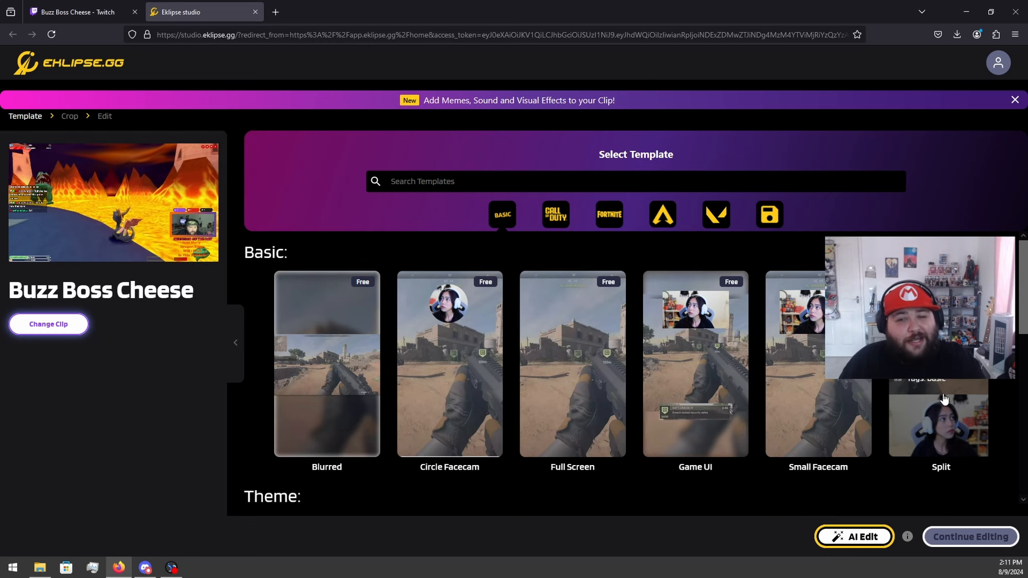
Step: Apply the Split template and centre the Face Cam crop over the streamer's webcam, then accept it
{"action": "left_click", "coordinate": [944, 400]}
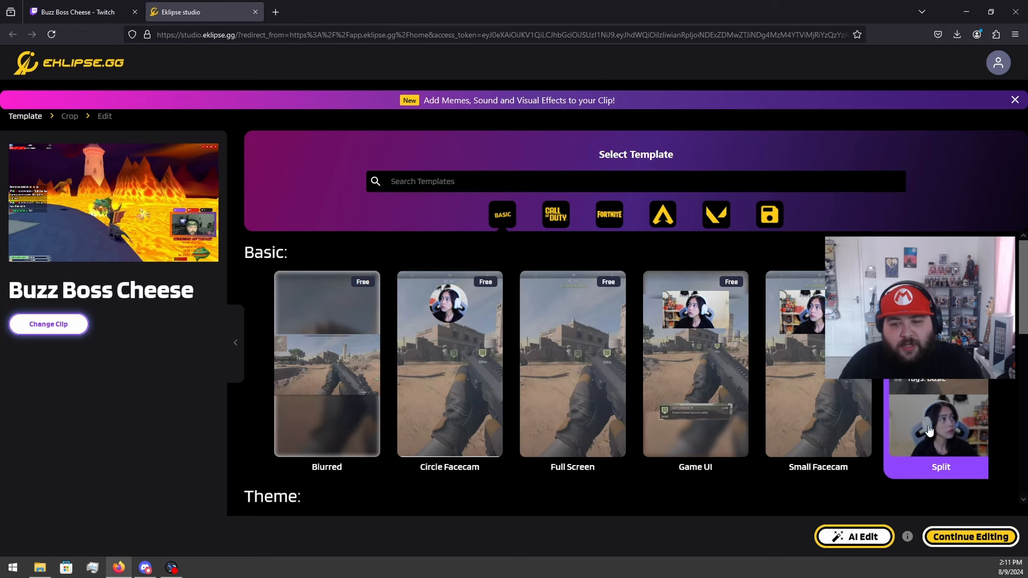
{"action": "left_click", "coordinate": [966, 534]}
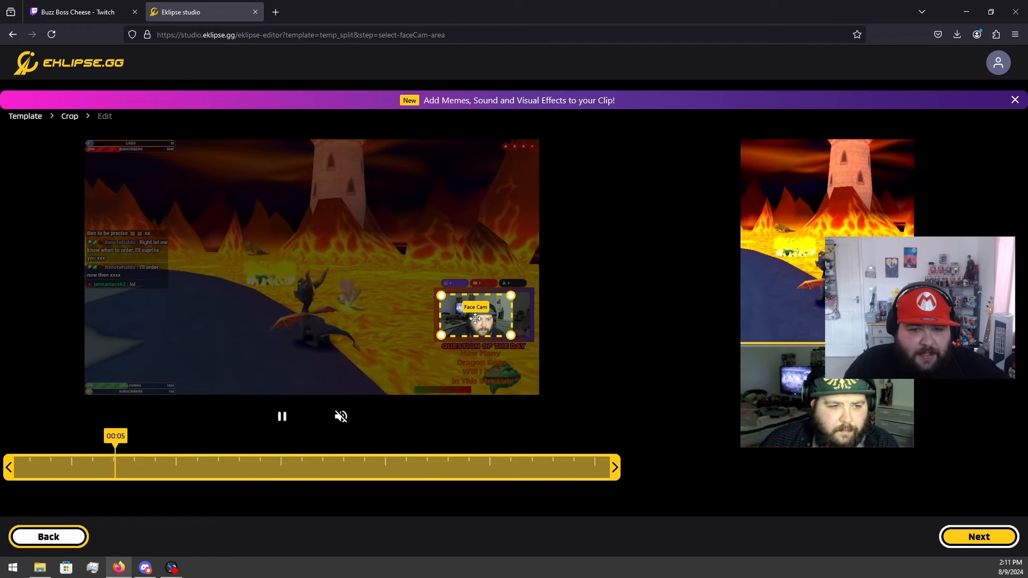
{"action": "left_click_drag", "start_coordinate": [480, 319], "coordinate": [488, 319]}
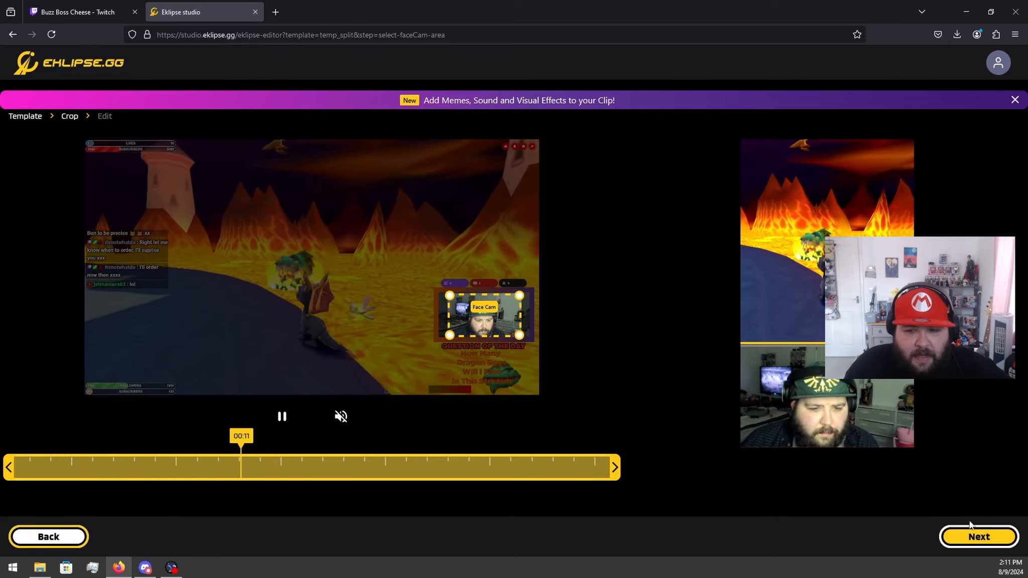
{"action": "left_click", "coordinate": [974, 535]}
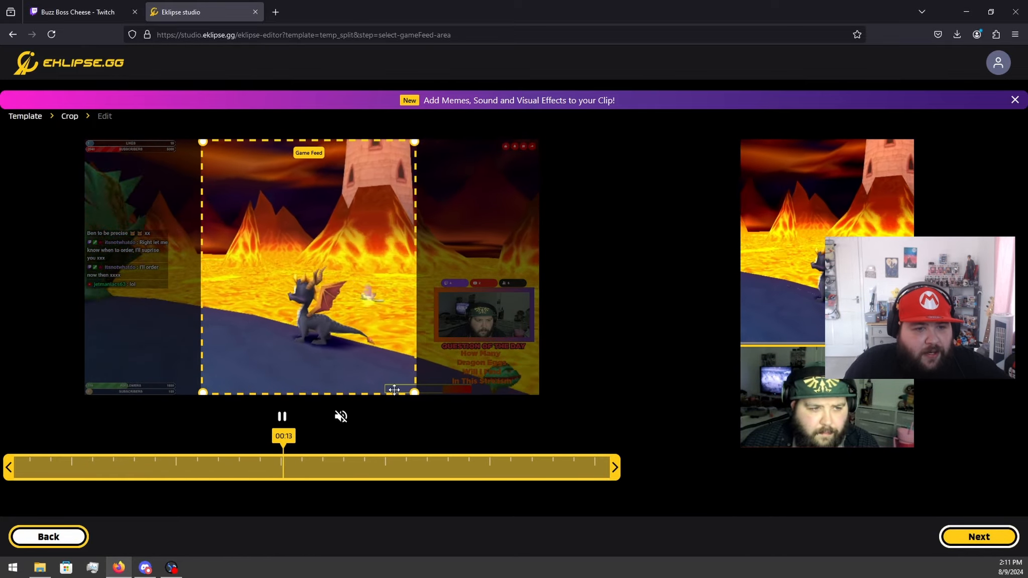
Step: Try a smaller Game Feed crop, restore it to full frame height centred on the game character, and continue to the edit stage
{"action": "left_click_drag", "start_coordinate": [414, 392], "coordinate": [367, 337]}
{"action": "left_click_drag", "start_coordinate": [287, 277], "coordinate": [310, 294]}
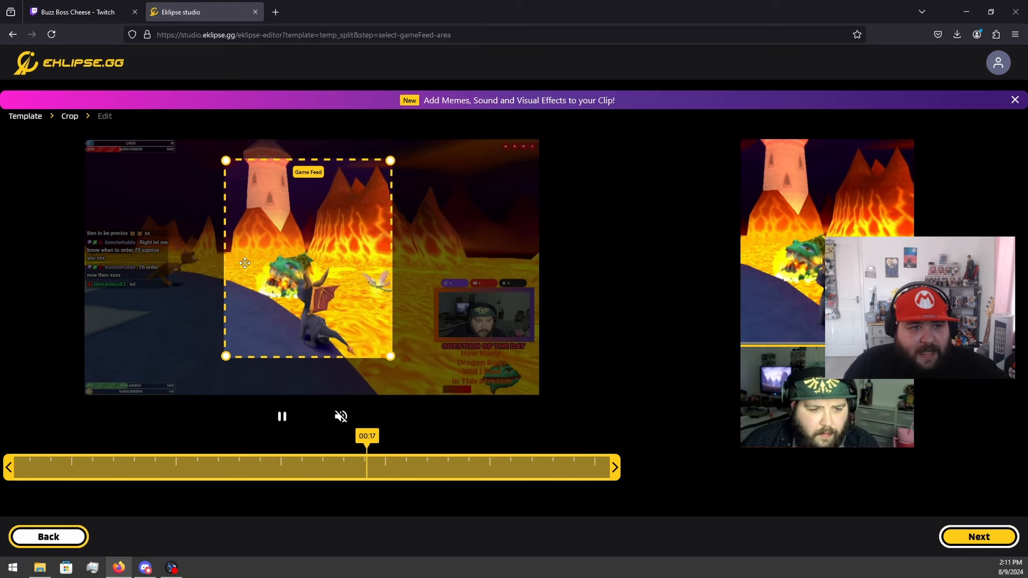
{"action": "left_click_drag", "start_coordinate": [240, 194], "coordinate": [244, 188]}
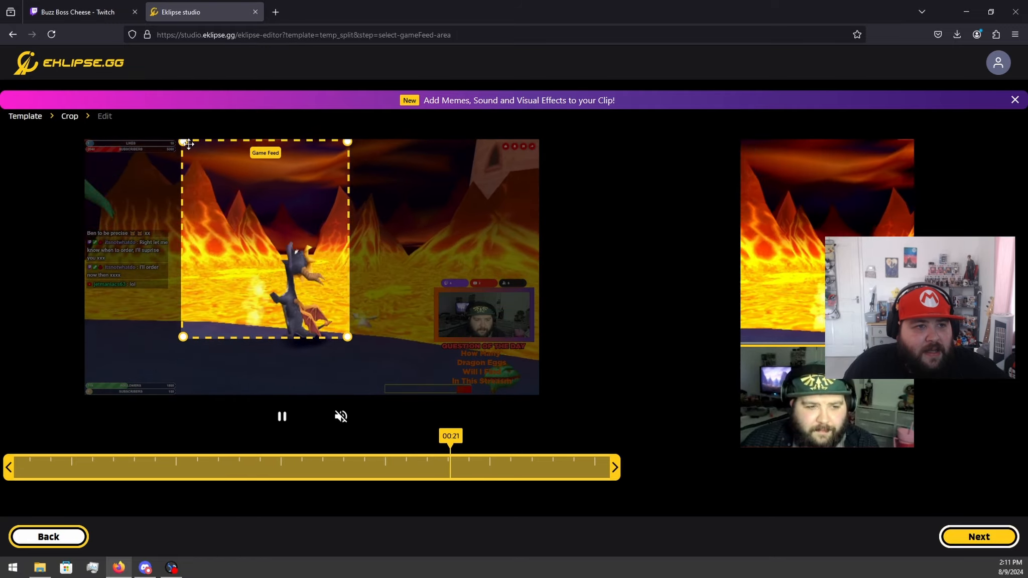
{"action": "left_click_drag", "start_coordinate": [348, 337], "coordinate": [439, 422]}
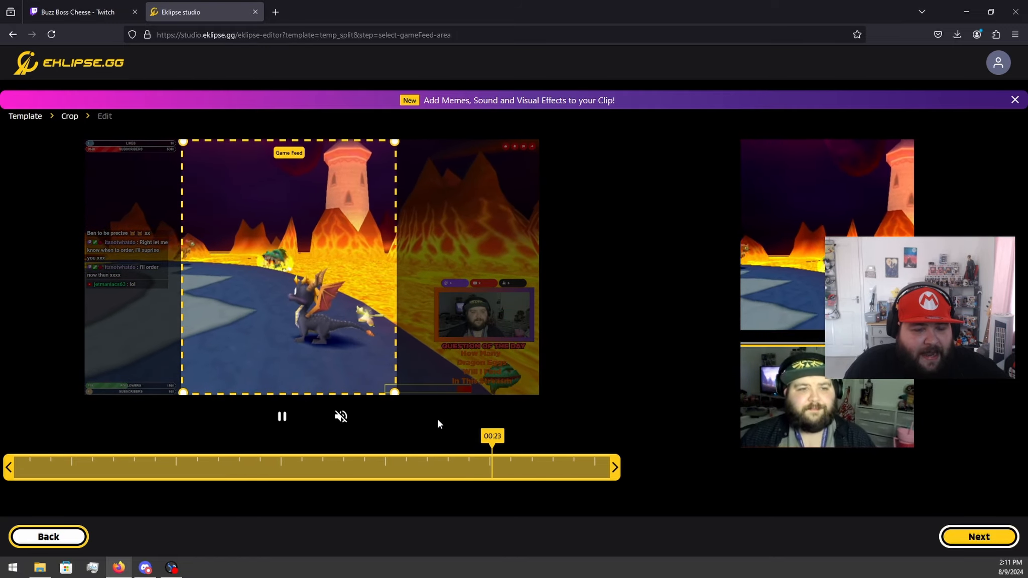
{"action": "left_click_drag", "start_coordinate": [300, 311], "coordinate": [319, 312]}
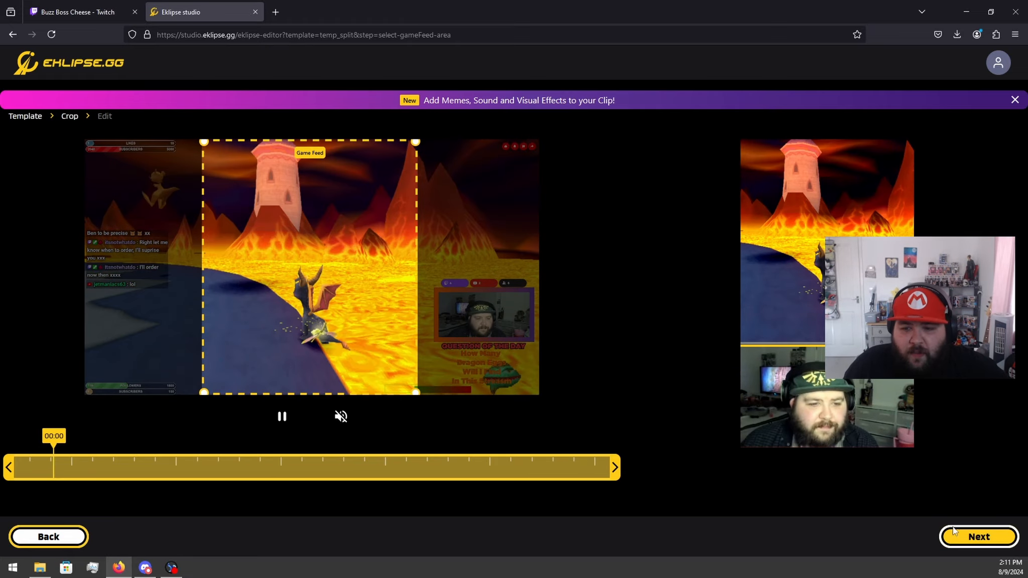
{"action": "left_click", "coordinate": [964, 541]}
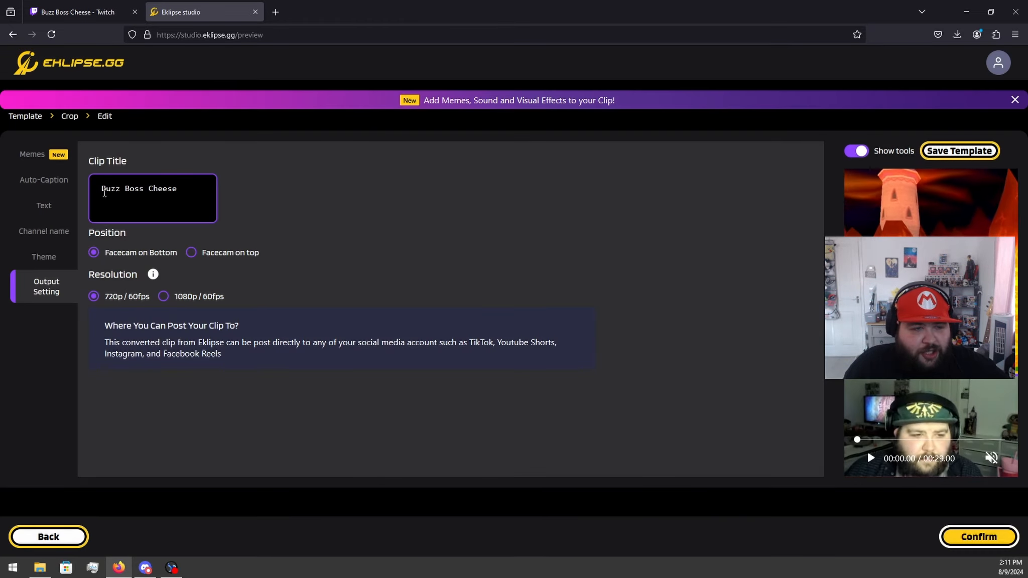
Step: Compare both facecam positions, choose Facecam on Bottom, and set the output resolution to 1080p / 60fps
{"action": "left_click_drag", "start_coordinate": [104, 192], "coordinate": [178, 190]}
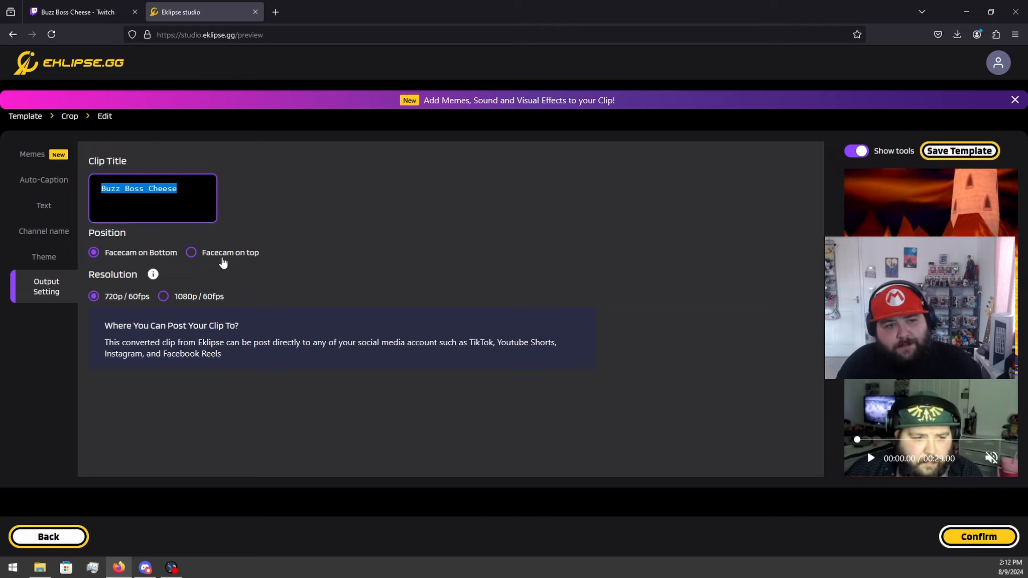
{"action": "left_click", "coordinate": [221, 257]}
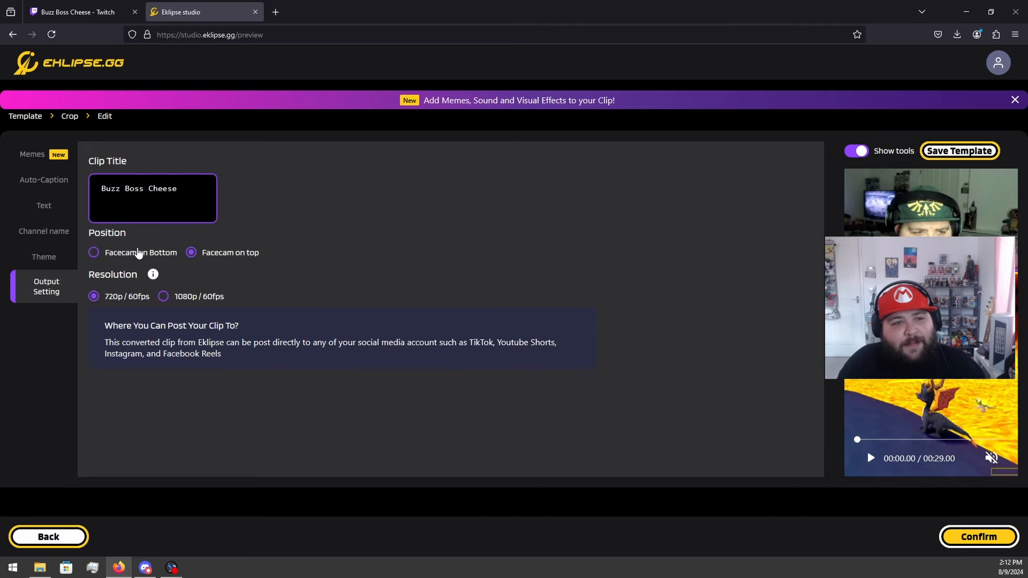
{"action": "left_click", "coordinate": [139, 254]}
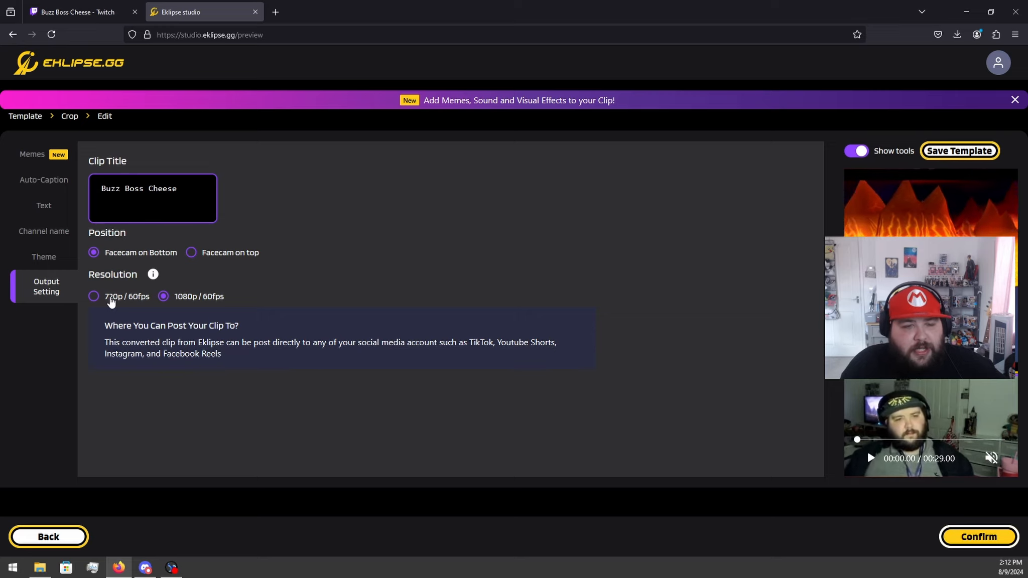
{"action": "left_click", "coordinate": [165, 297]}
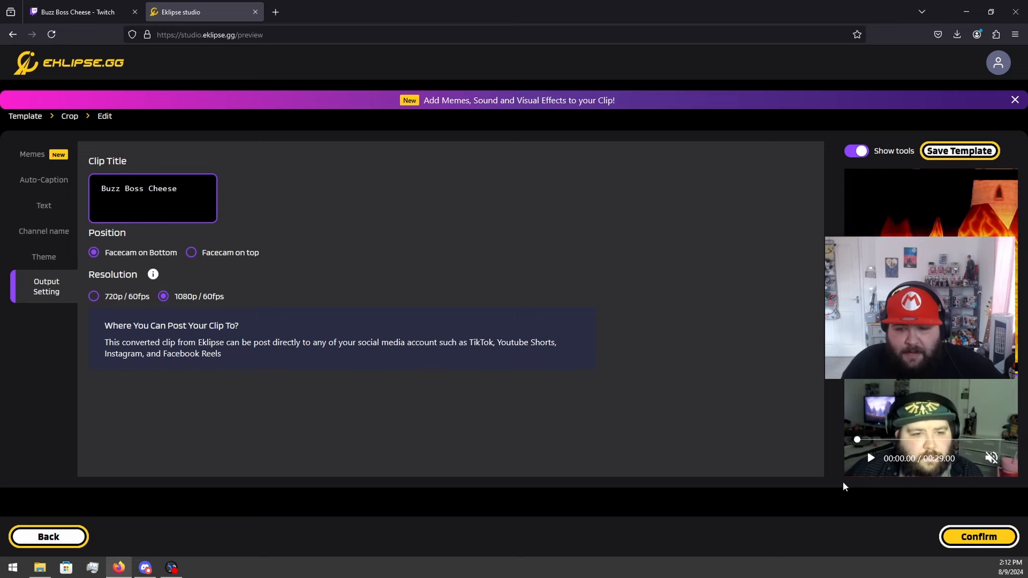
Step: Submit the Buzz Boss Cheese clip for conversion and acknowledge the notice without saving the template
{"action": "left_click", "coordinate": [964, 536]}
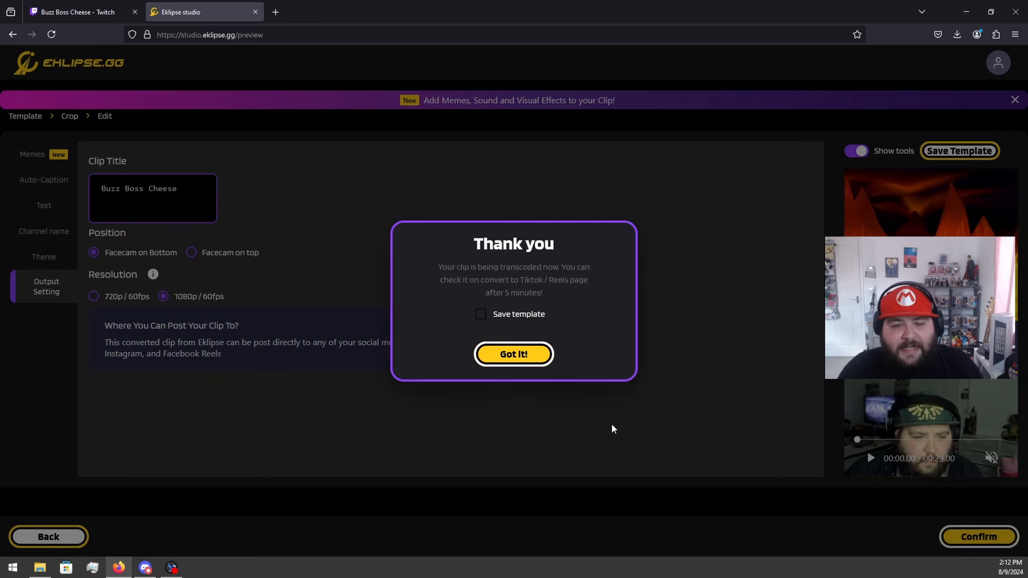
{"action": "left_click", "coordinate": [514, 355]}
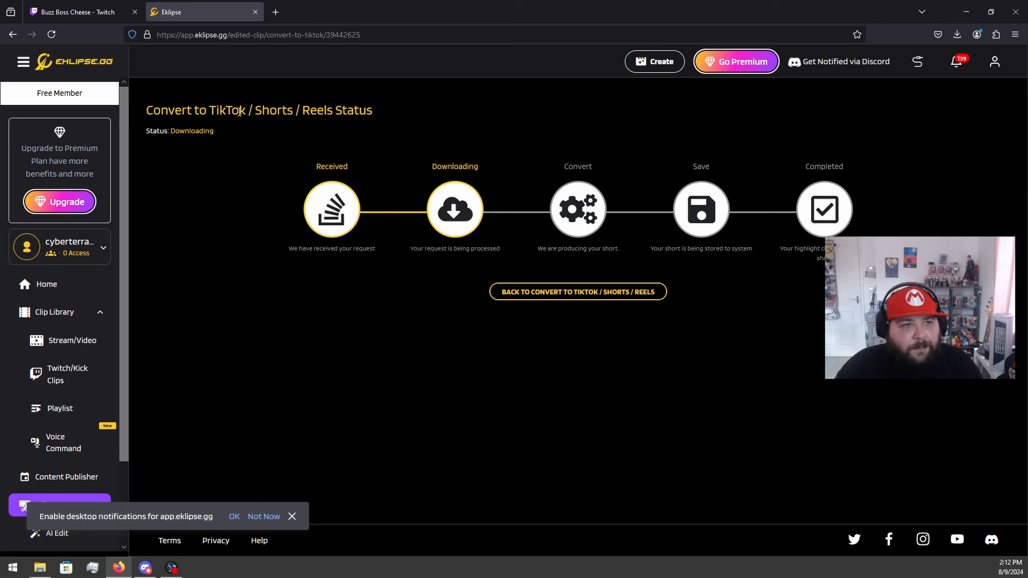
Step: Close the conversion status page, reopen Eklipse in a new browser tab, and go to its home dashboard
{"action": "left_click", "coordinate": [256, 15]}
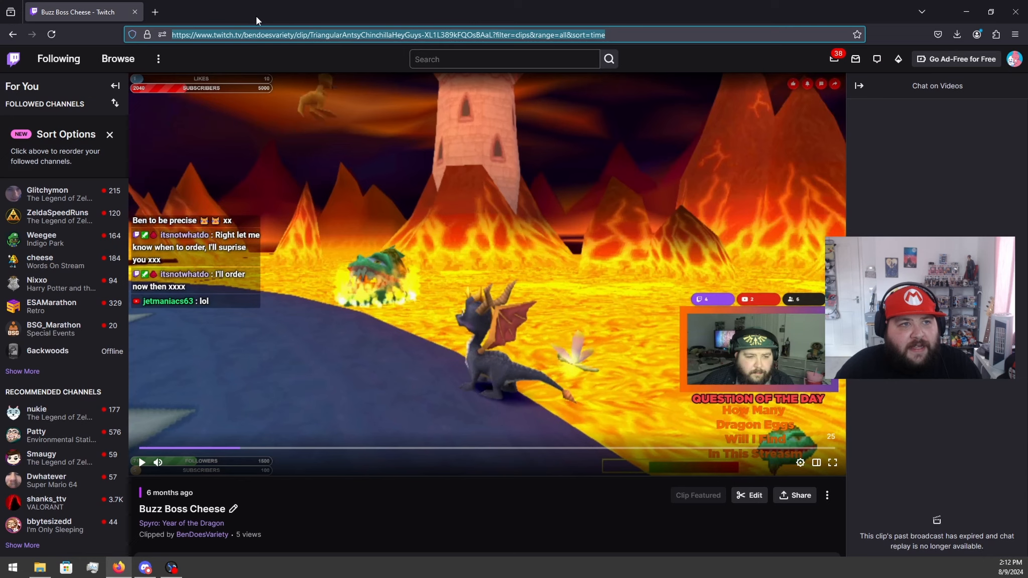
{"action": "left_click", "coordinate": [153, 15]}
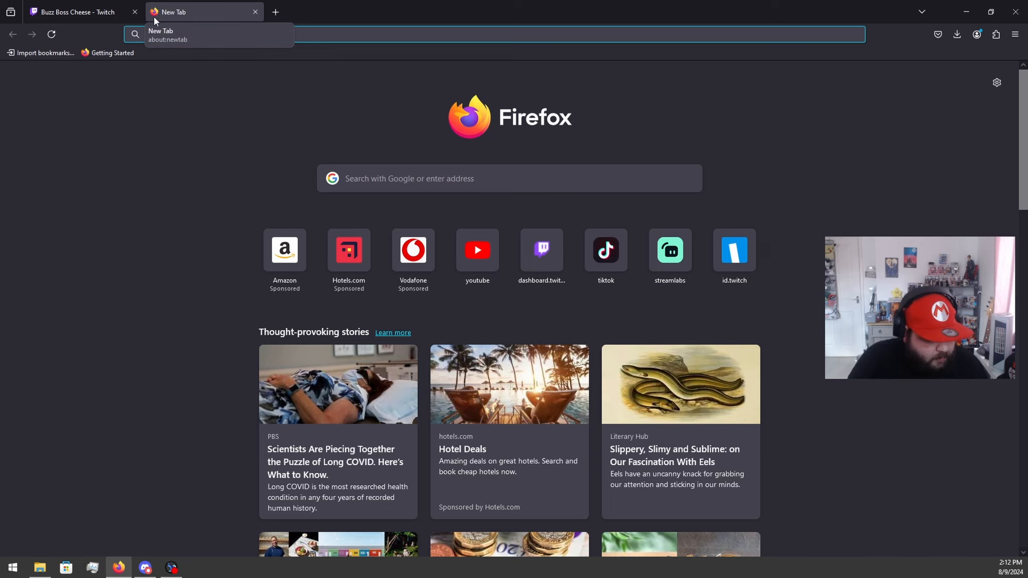
{"action": "type", "text": "ekli"}
{"action": "key", "text": "Down"}
{"action": "key", "text": "Down"}
{"action": "key", "text": "Down"}
{"action": "key", "text": "Down"}
{"action": "key", "text": "Down"}
{"action": "key", "text": "Down"}
{"action": "key", "text": "Down"}
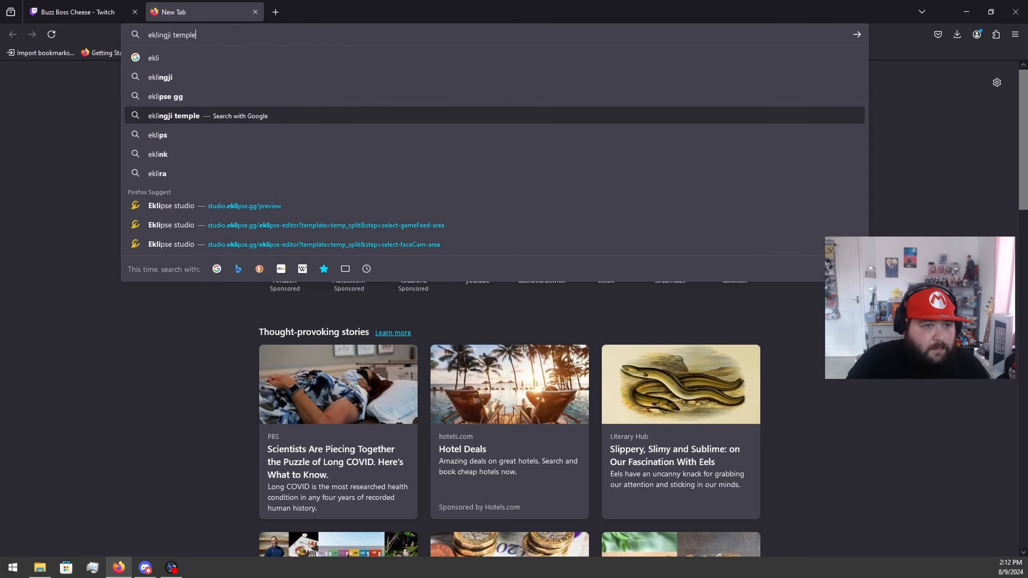
{"action": "key", "text": "Return"}
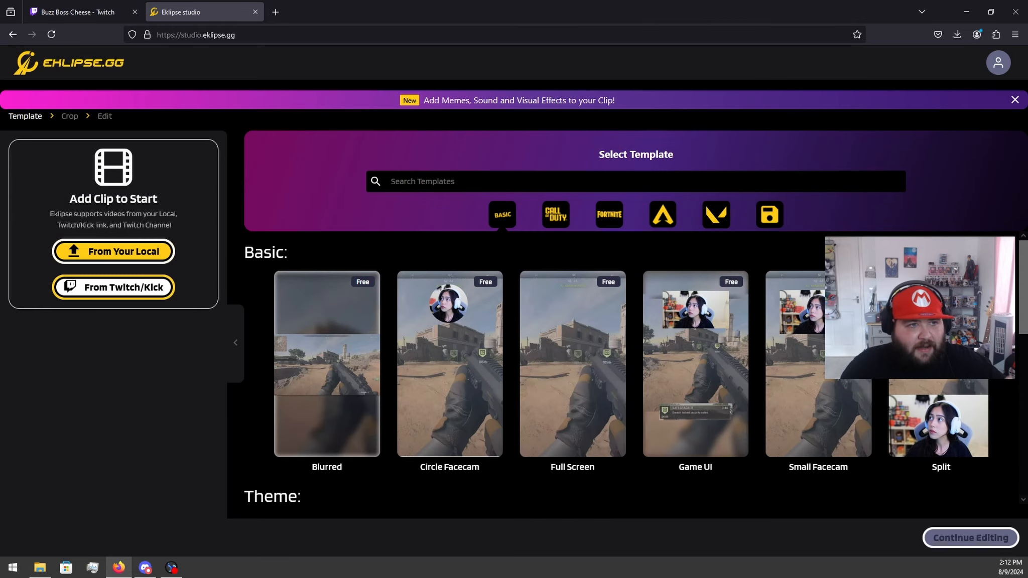
{"action": "left_click", "coordinate": [121, 63]}
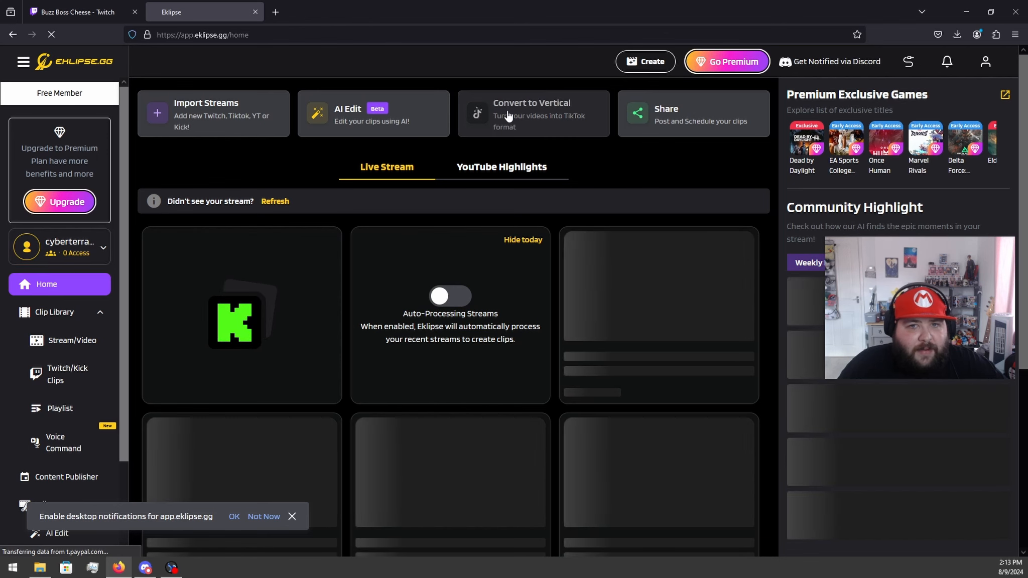
Step: Open the Edited Clips page listing the videos converted for TikTok, Shorts and Reels
{"action": "scroll", "coordinate": [65, 302], "scroll_direction": "down", "scroll_amount": 2}
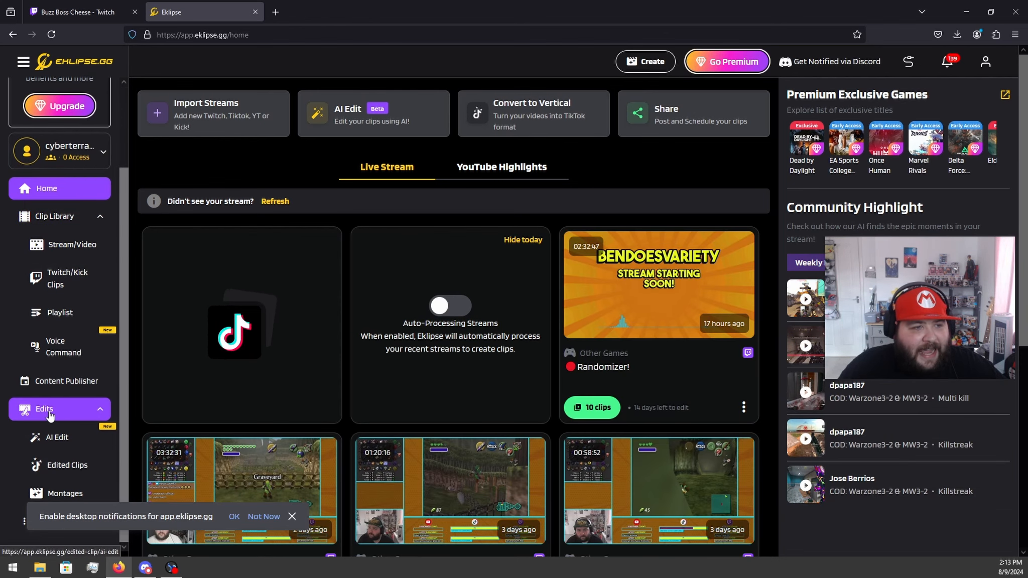
{"action": "left_click", "coordinate": [96, 244]}
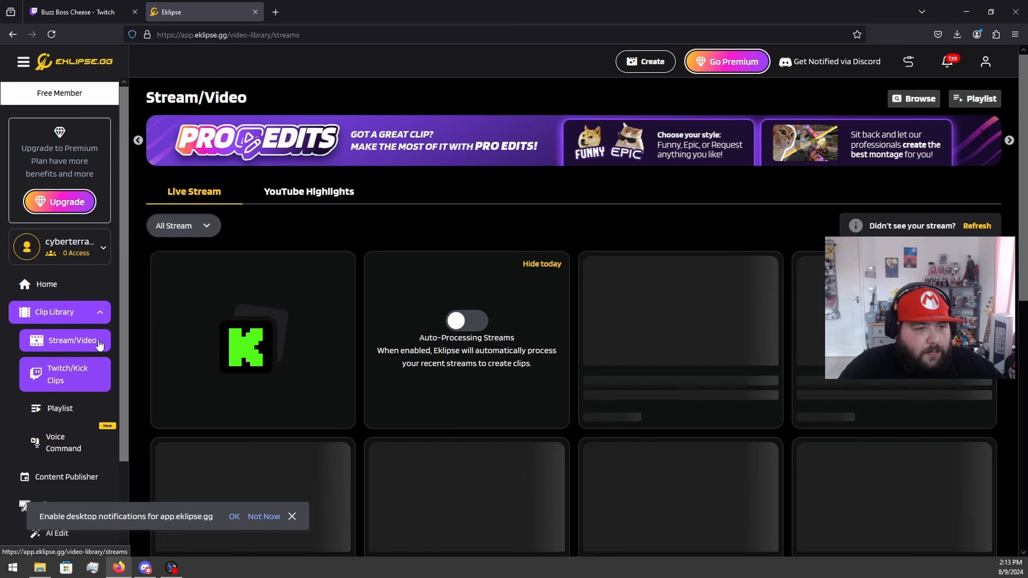
{"action": "left_click", "coordinate": [100, 378]}
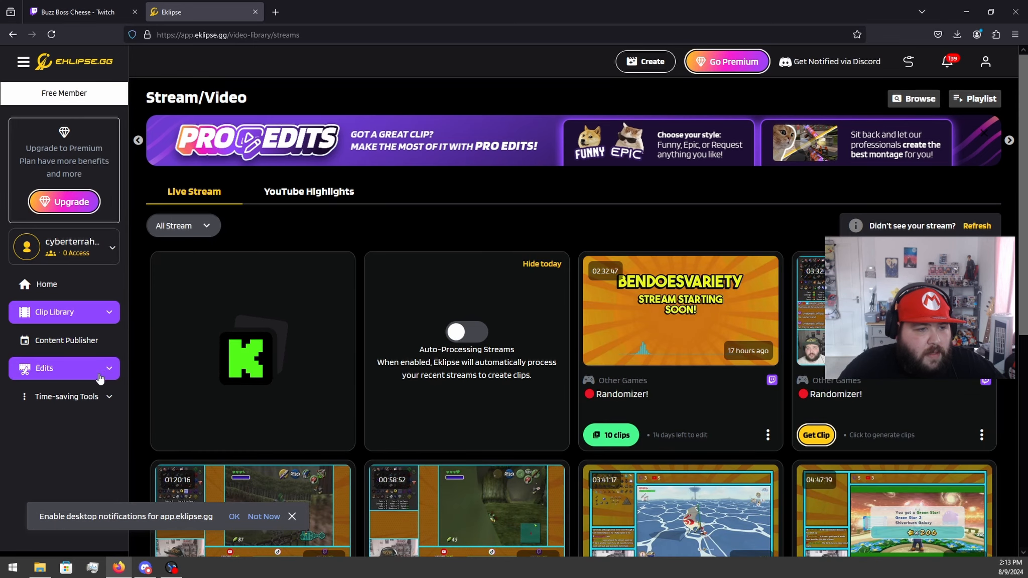
{"action": "left_click", "coordinate": [112, 370]}
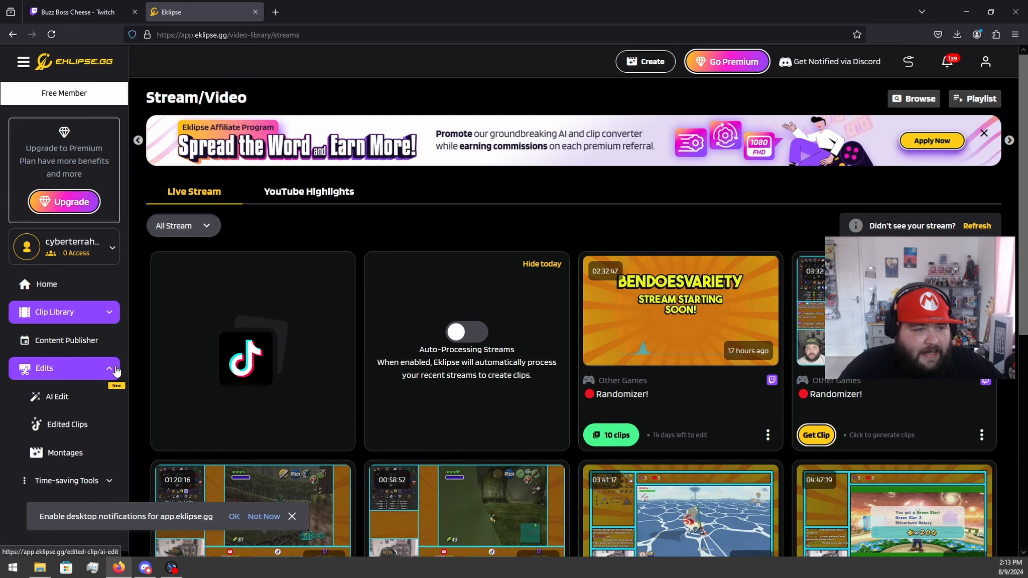
{"action": "left_click", "coordinate": [68, 427]}
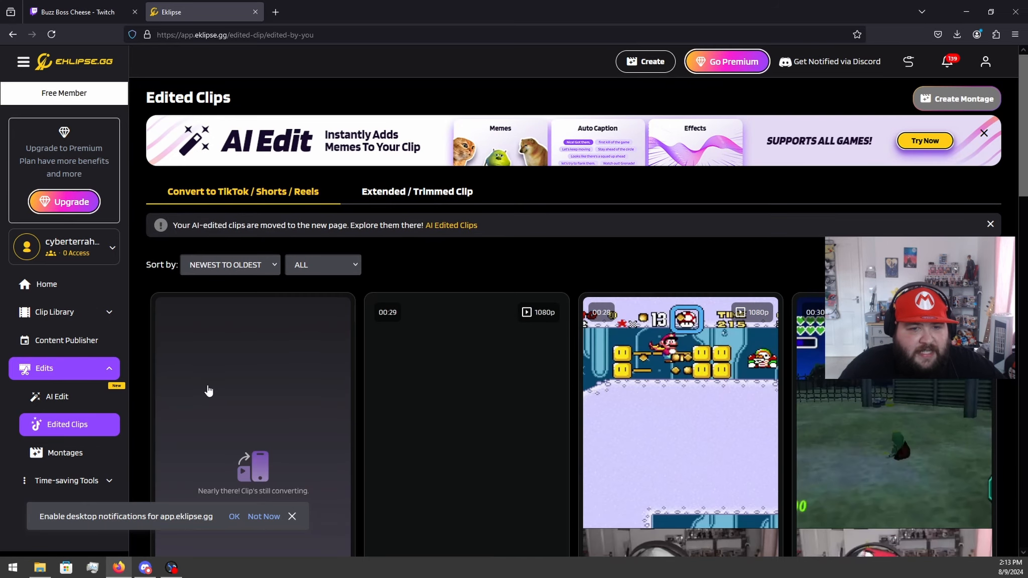
Step: Check the conversion progress of the newest Buzz Boss Cheese clip and reload the list
{"action": "scroll", "coordinate": [245, 325], "scroll_direction": "down", "scroll_amount": 3}
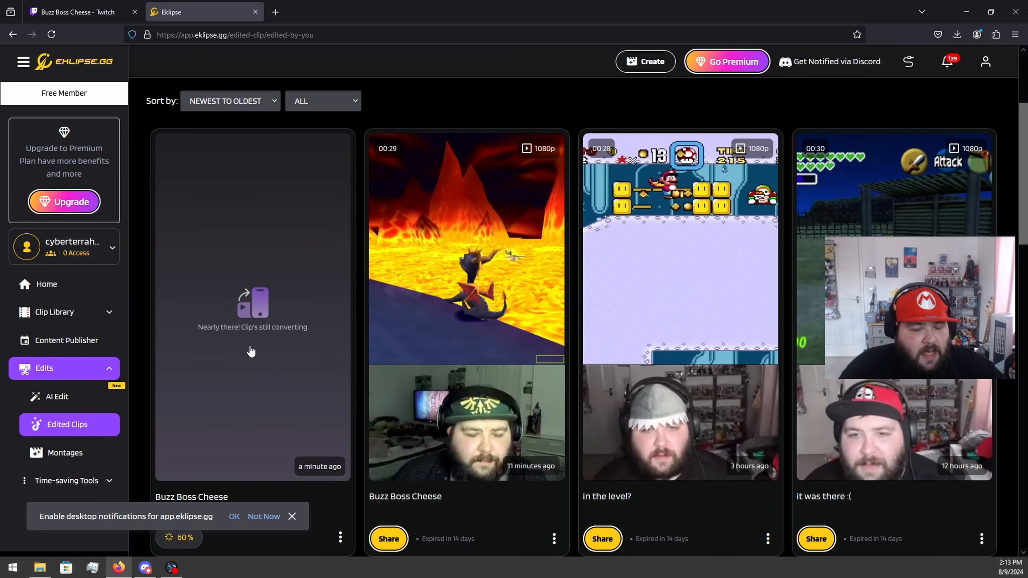
{"action": "scroll", "coordinate": [252, 351], "scroll_direction": "down", "scroll_amount": 2}
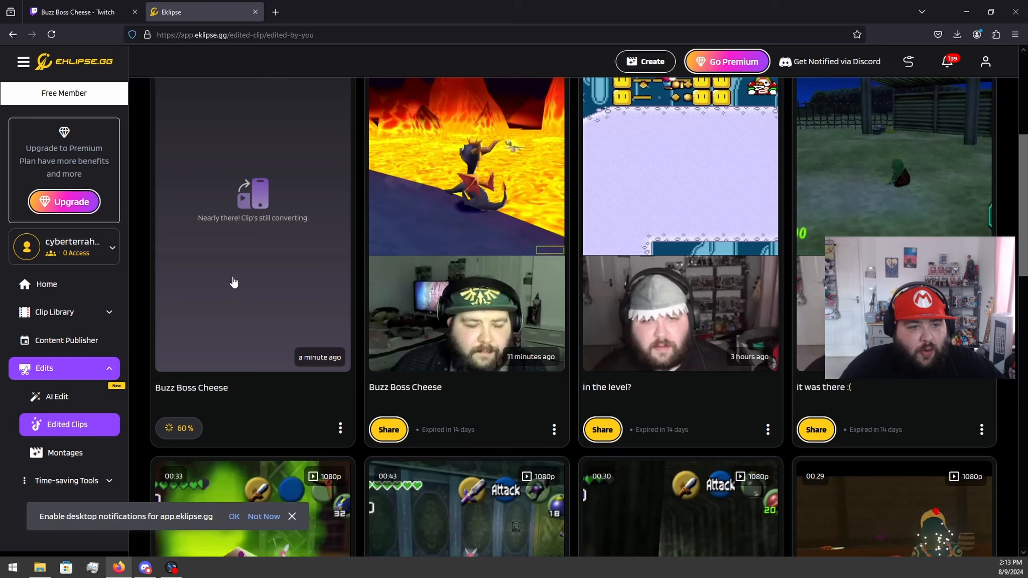
{"action": "left_click", "coordinate": [52, 34]}
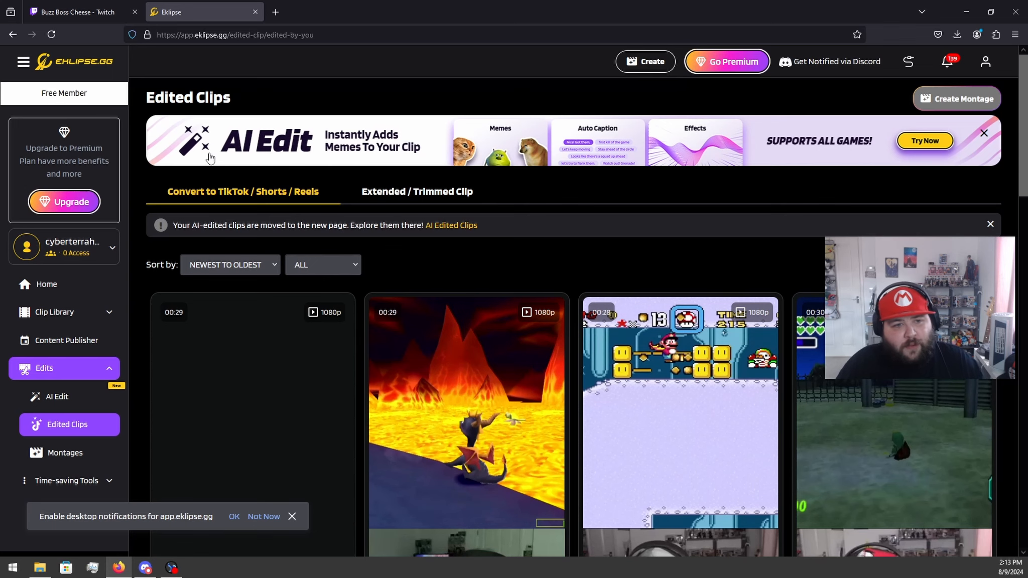
Step: Open the newest converted Buzz Boss Cheese clip and download it
{"action": "scroll", "coordinate": [254, 359], "scroll_direction": "down", "scroll_amount": 4}
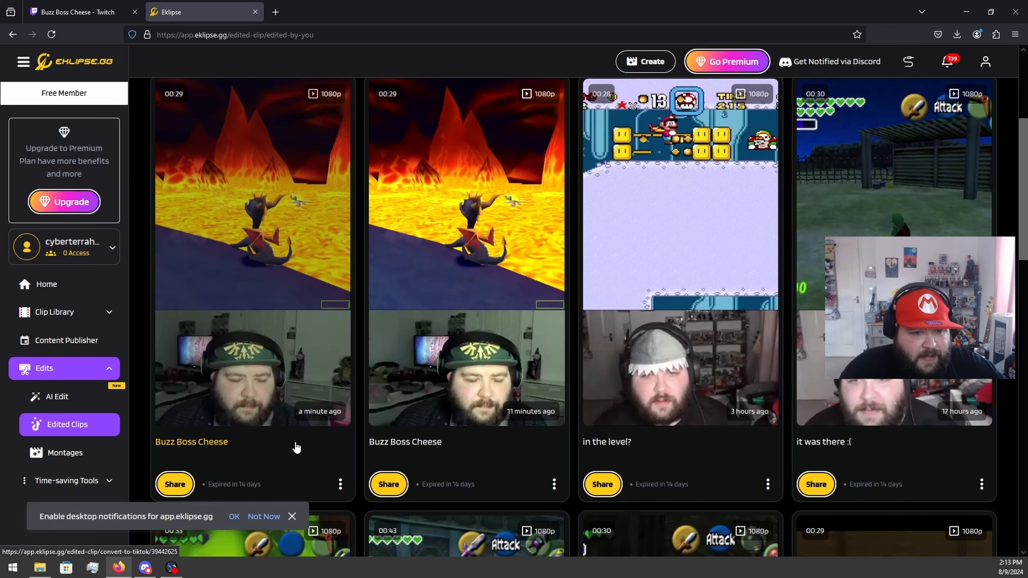
{"action": "left_click", "coordinate": [336, 504]}
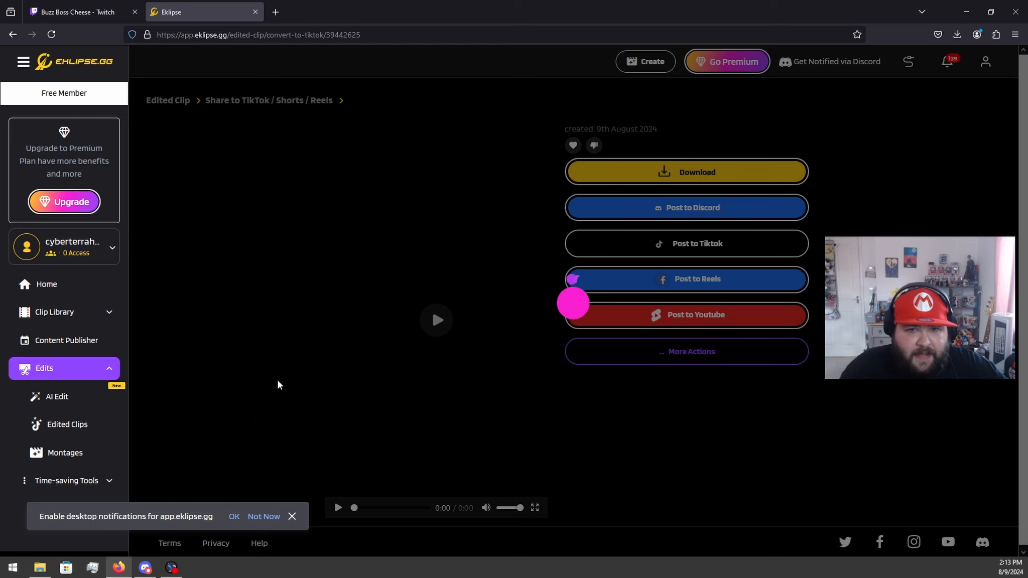
{"action": "left_click", "coordinate": [666, 182]}
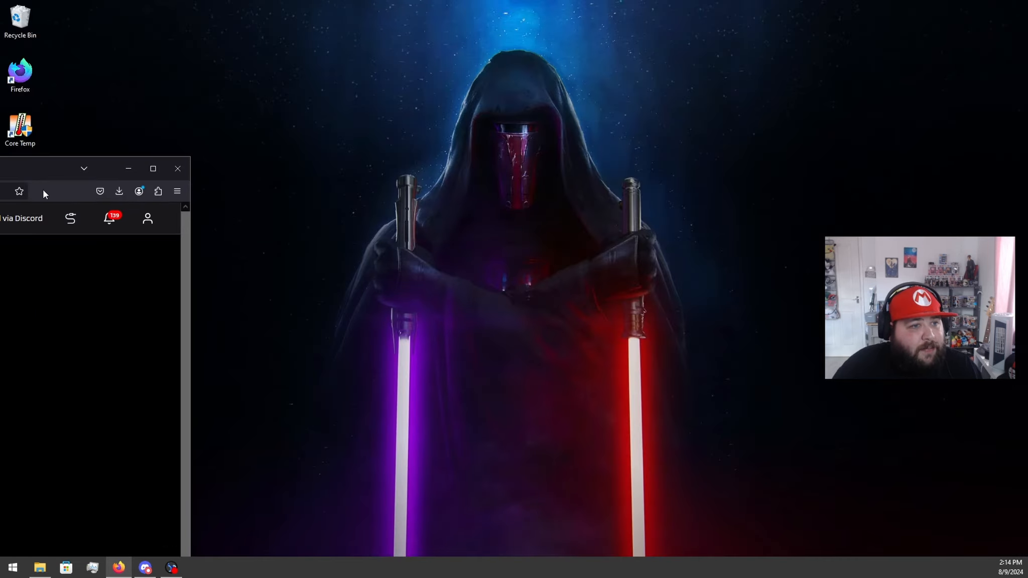
Step: Place the downloaded Buzz_Boss_Cheese.mp4 on the desktop and clear the browser window out of the way
{"action": "left_click", "coordinate": [122, 190]}
{"action": "left_click_drag", "start_coordinate": [166, 214], "coordinate": [426, 129]}
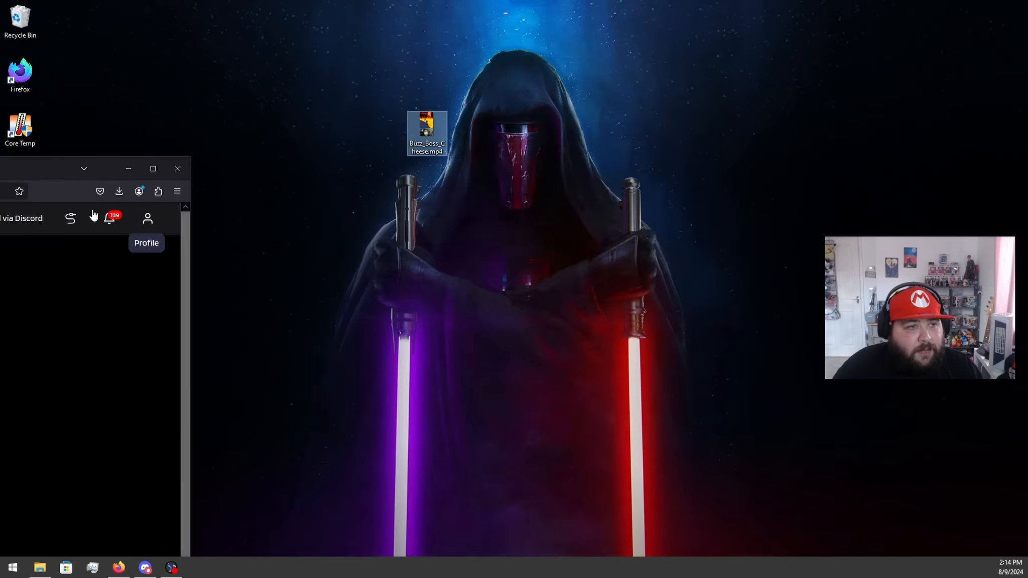
{"action": "left_click", "coordinate": [148, 167]}
Step: Play Buzz_Boss_Cheese.mp4 from the desktop, reduce the player from full screen to a smaller window, and set its volume to 0
{"action": "double_click", "coordinate": [427, 127]}
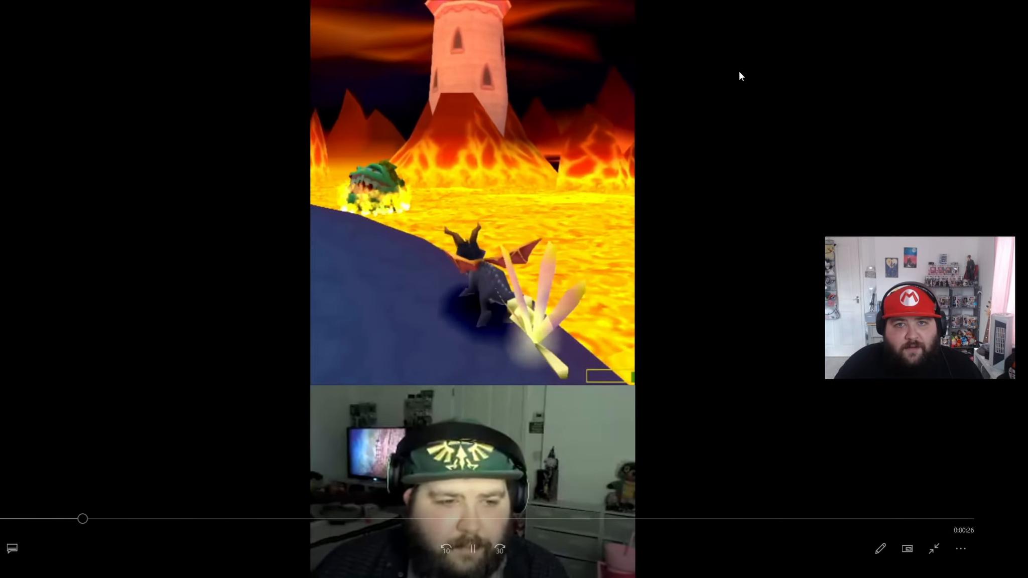
{"action": "left_click", "coordinate": [935, 549]}
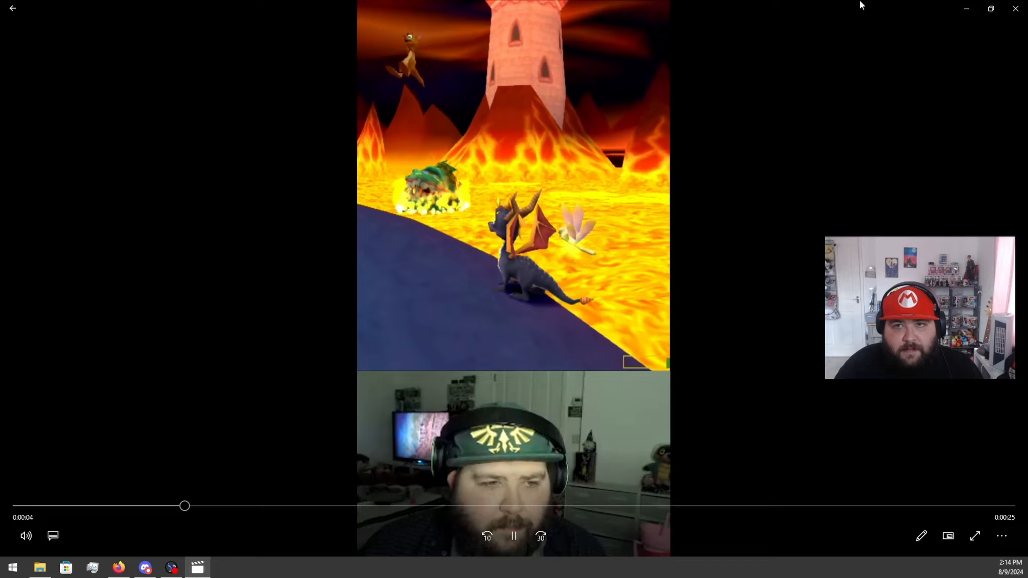
{"action": "left_click_drag", "start_coordinate": [860, 5], "coordinate": [668, 43]}
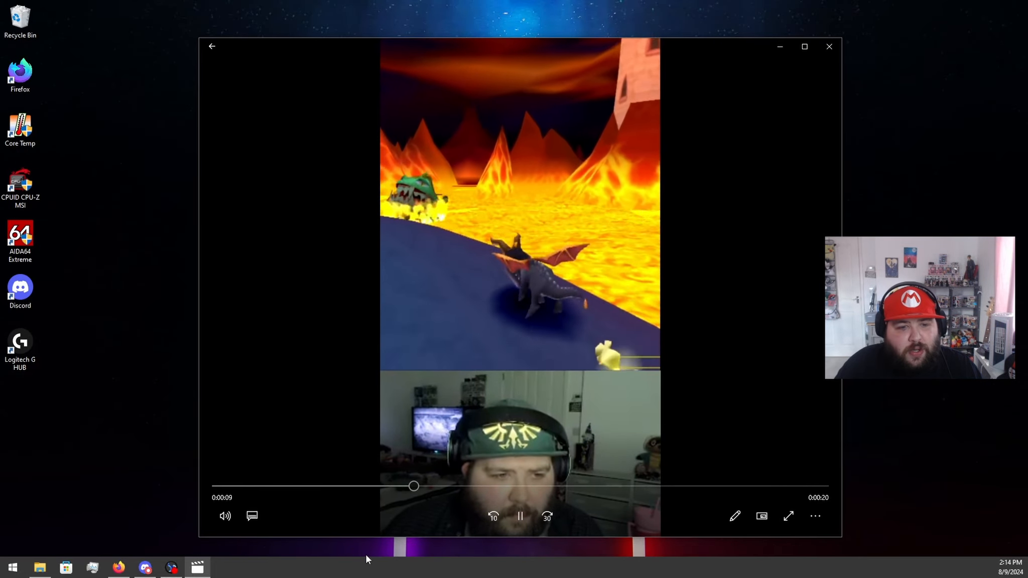
{"action": "left_click", "coordinate": [223, 516]}
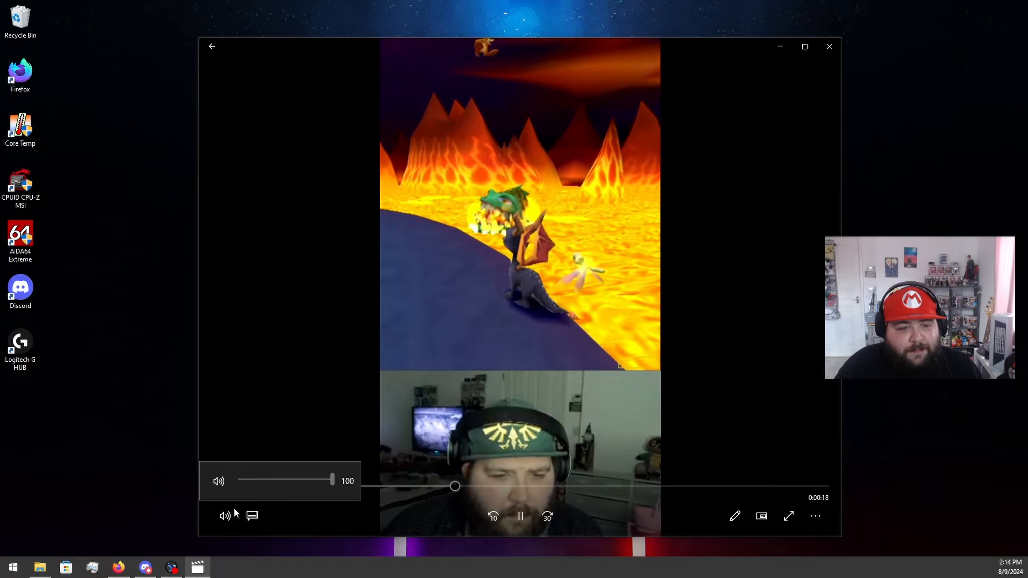
{"action": "left_click_drag", "start_coordinate": [242, 480], "coordinate": [202, 482]}
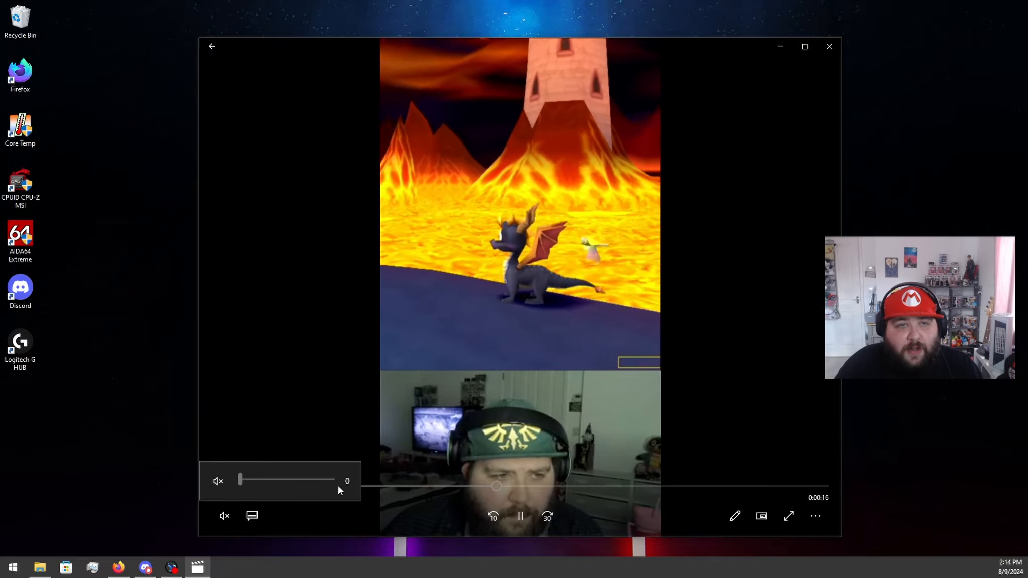